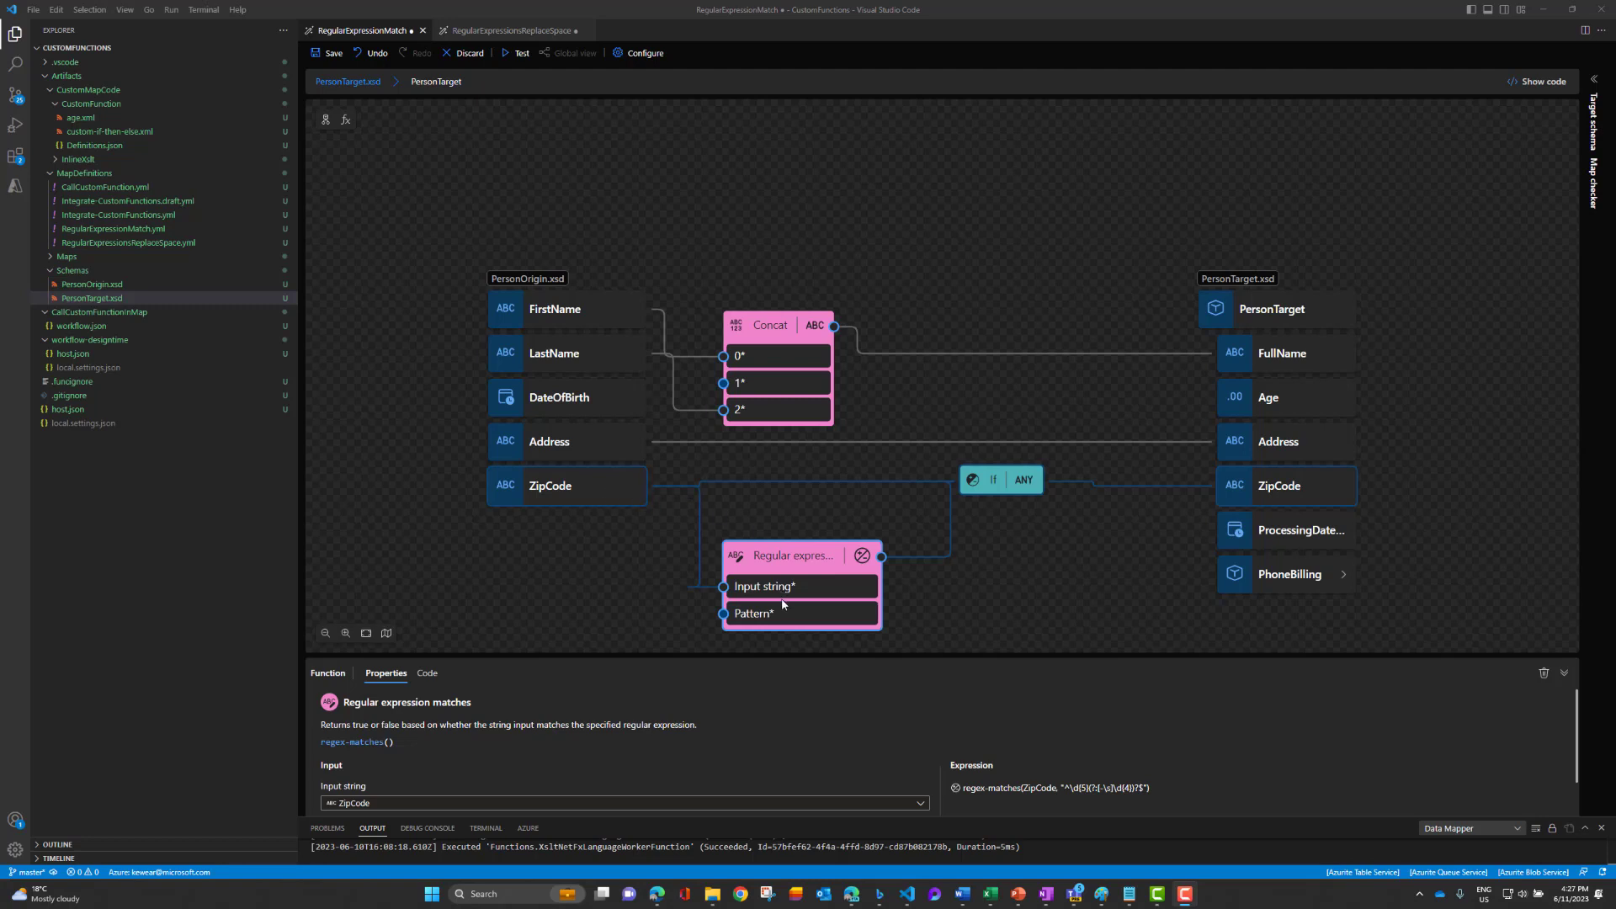
# Step: Show the If function's inputs and properties on the map, and search the function list for "regular"
pyautogui.click(1009, 483)
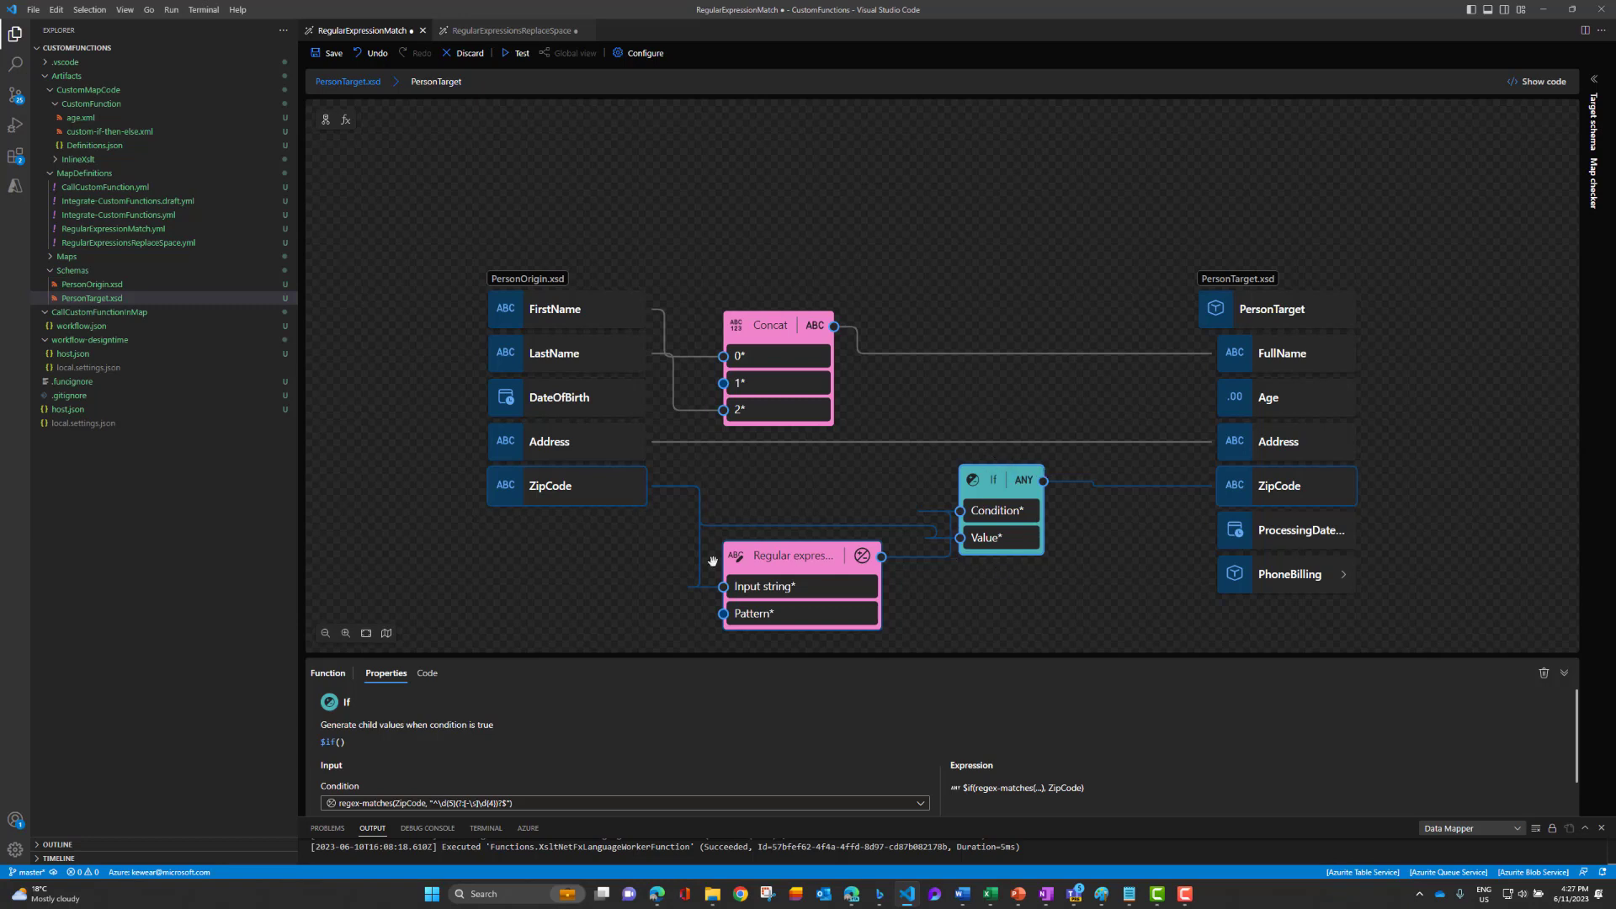
pyautogui.moveTo(614, 563); pyautogui.dragTo(603, 419)
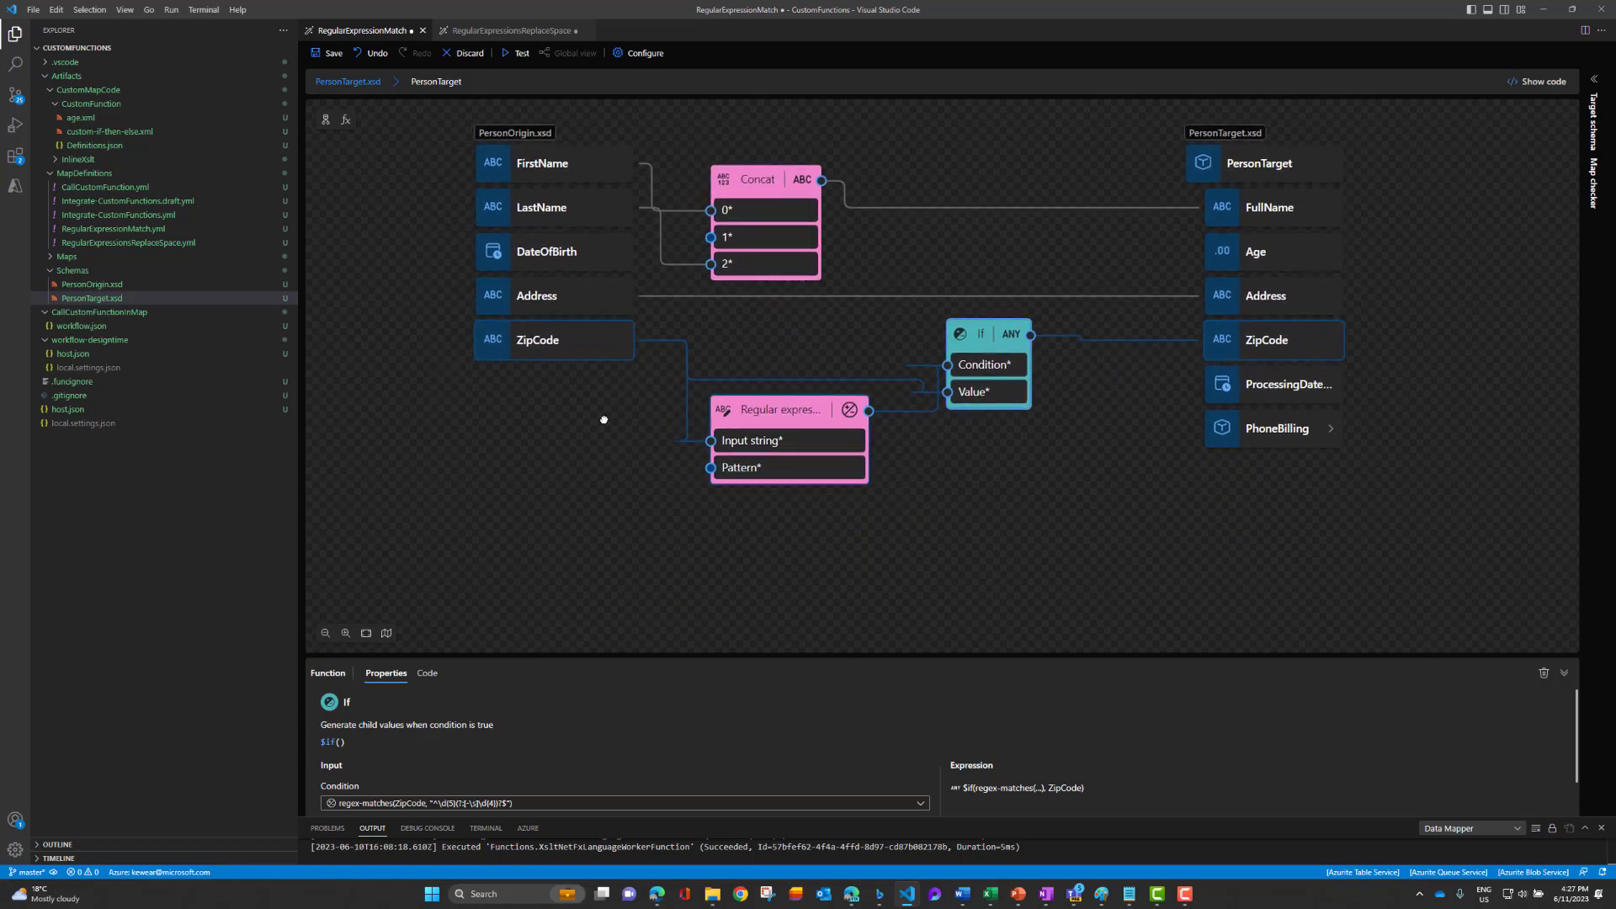
pyautogui.click(346, 120)
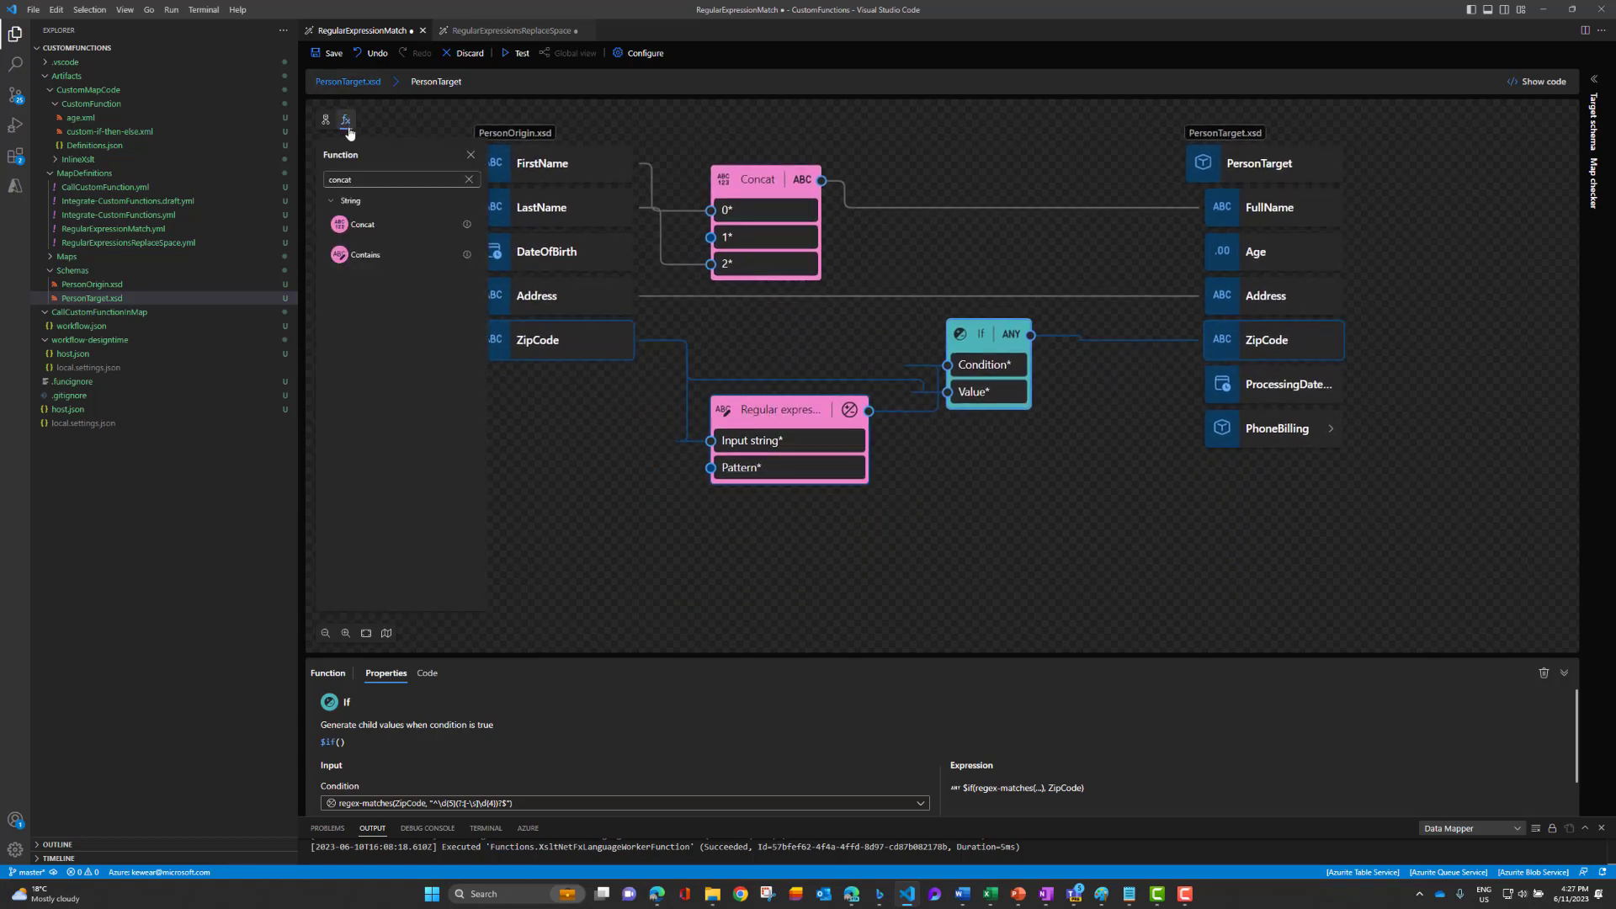
pyautogui.click(364, 180)
pyautogui.press('BackSpace')
pyautogui.press('BackSpace')
pyautogui.press('BackSpace')
pyautogui.press('BackSpace')
pyautogui.press('BackSpace')
pyautogui.press('BackSpace')
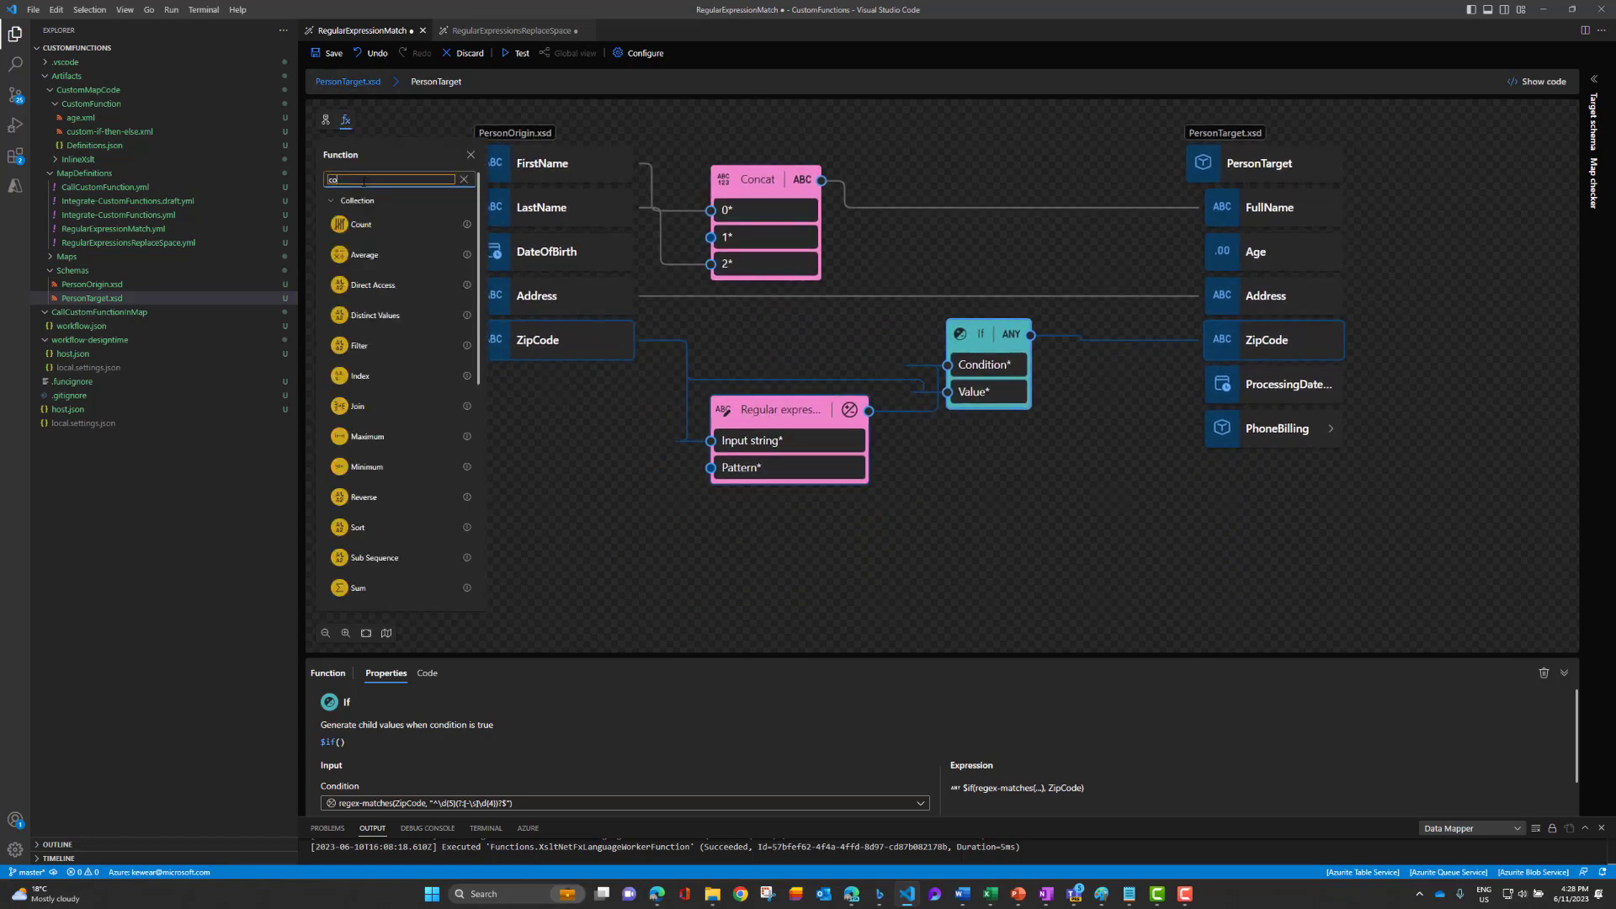
pyautogui.write('regu')
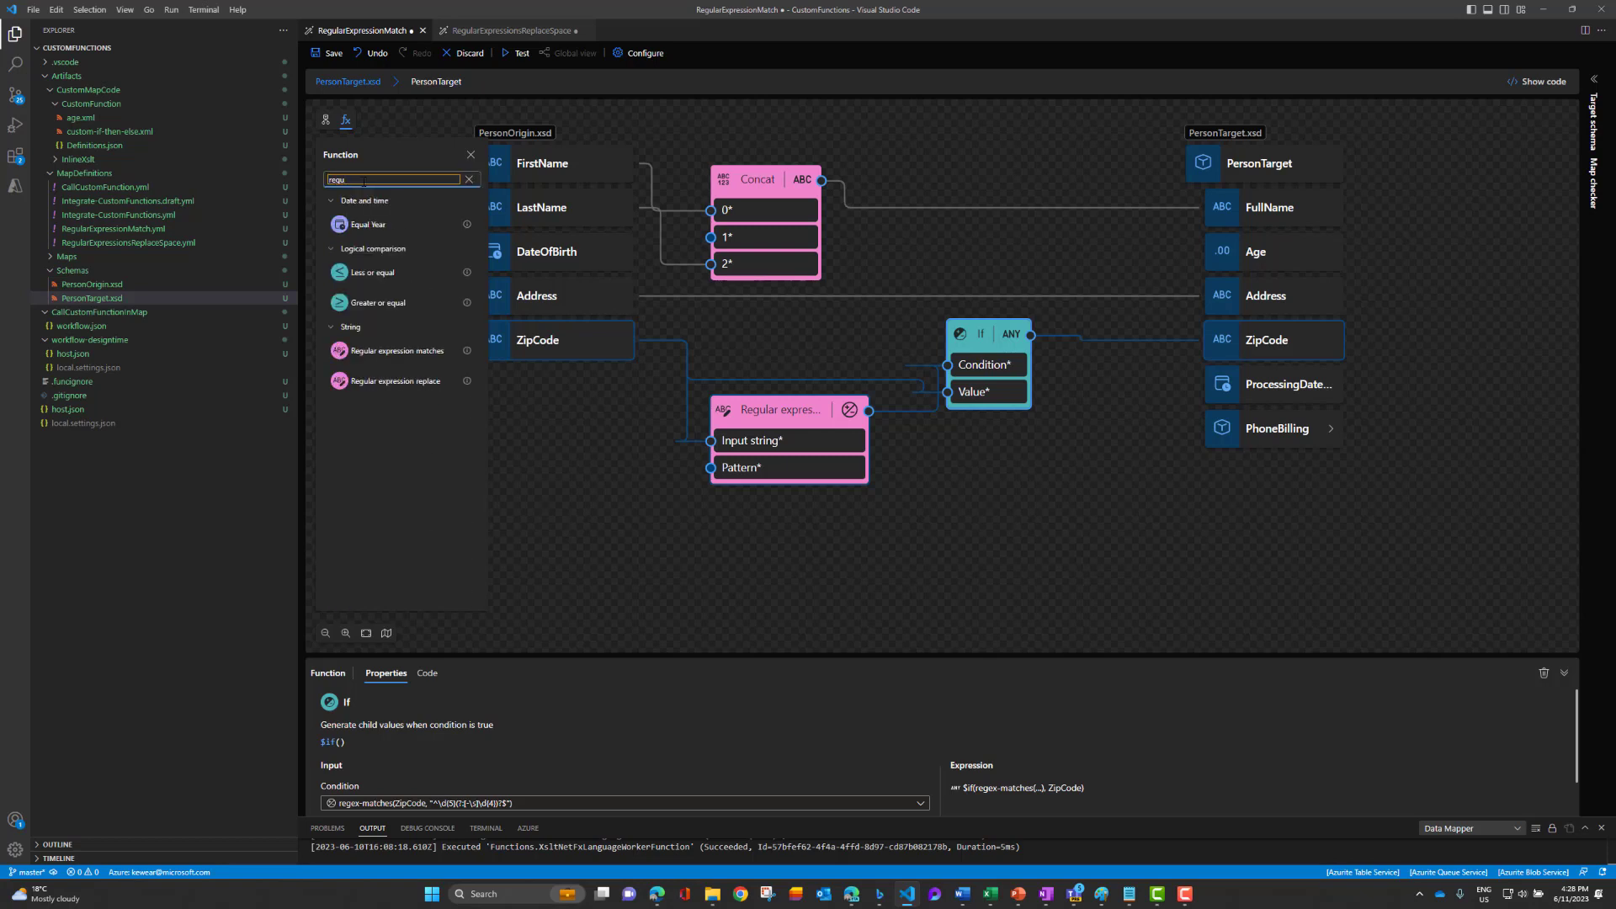
pyautogui.write('lar')
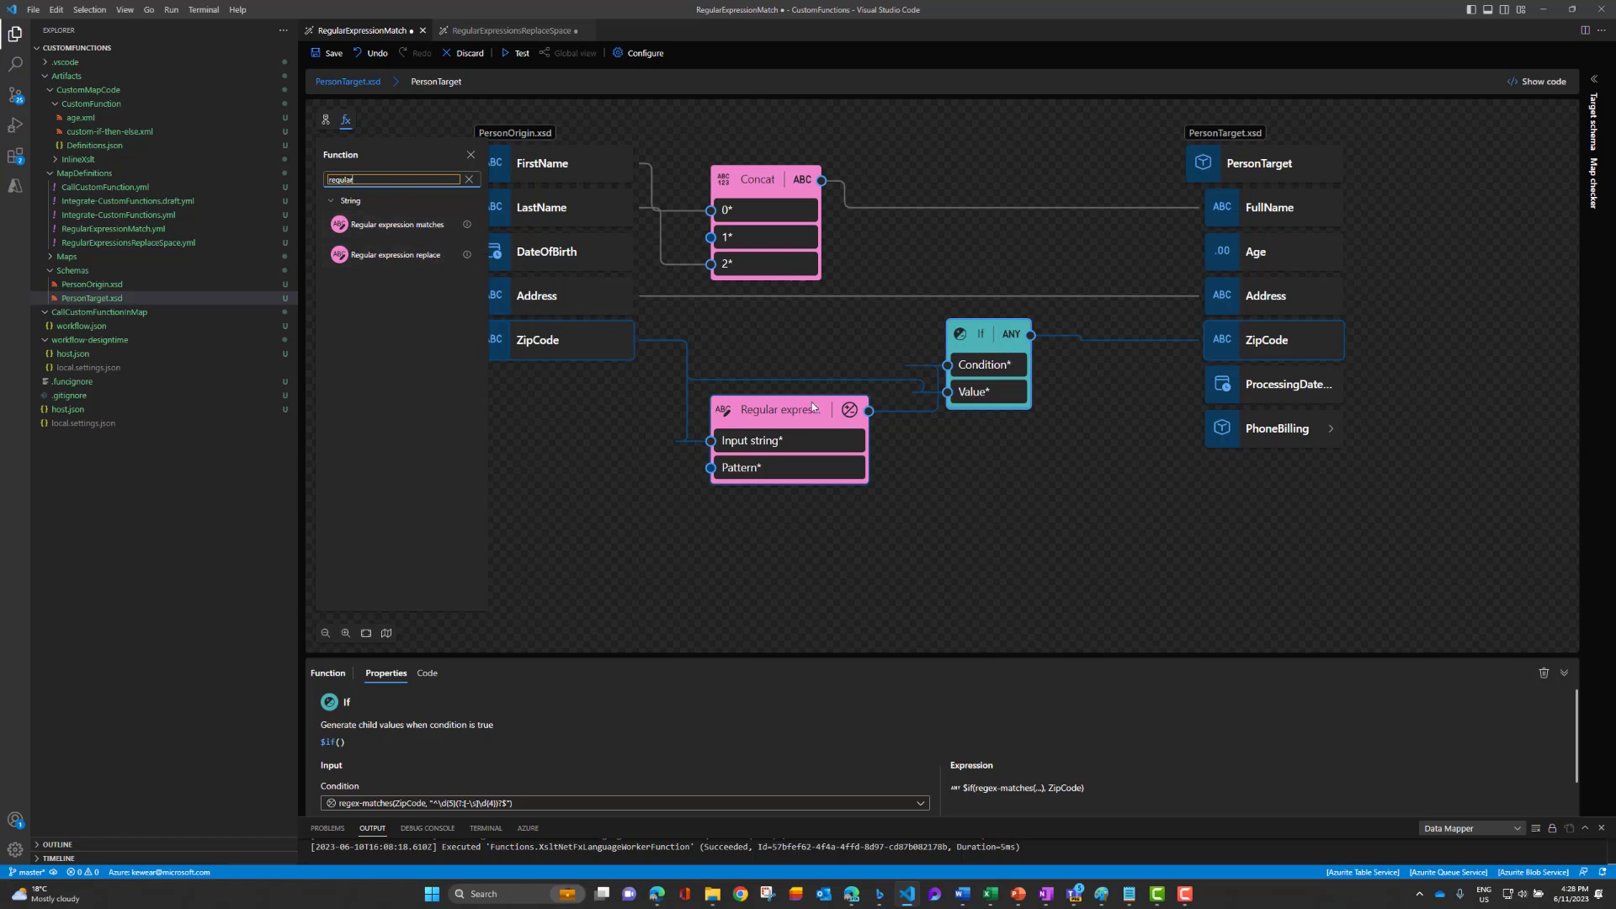
# Step: Inspect the Regular expression matches function's Pattern choices and highlight the pattern inside its expression
pyautogui.click(597, 554)
pyautogui.click(776, 463)
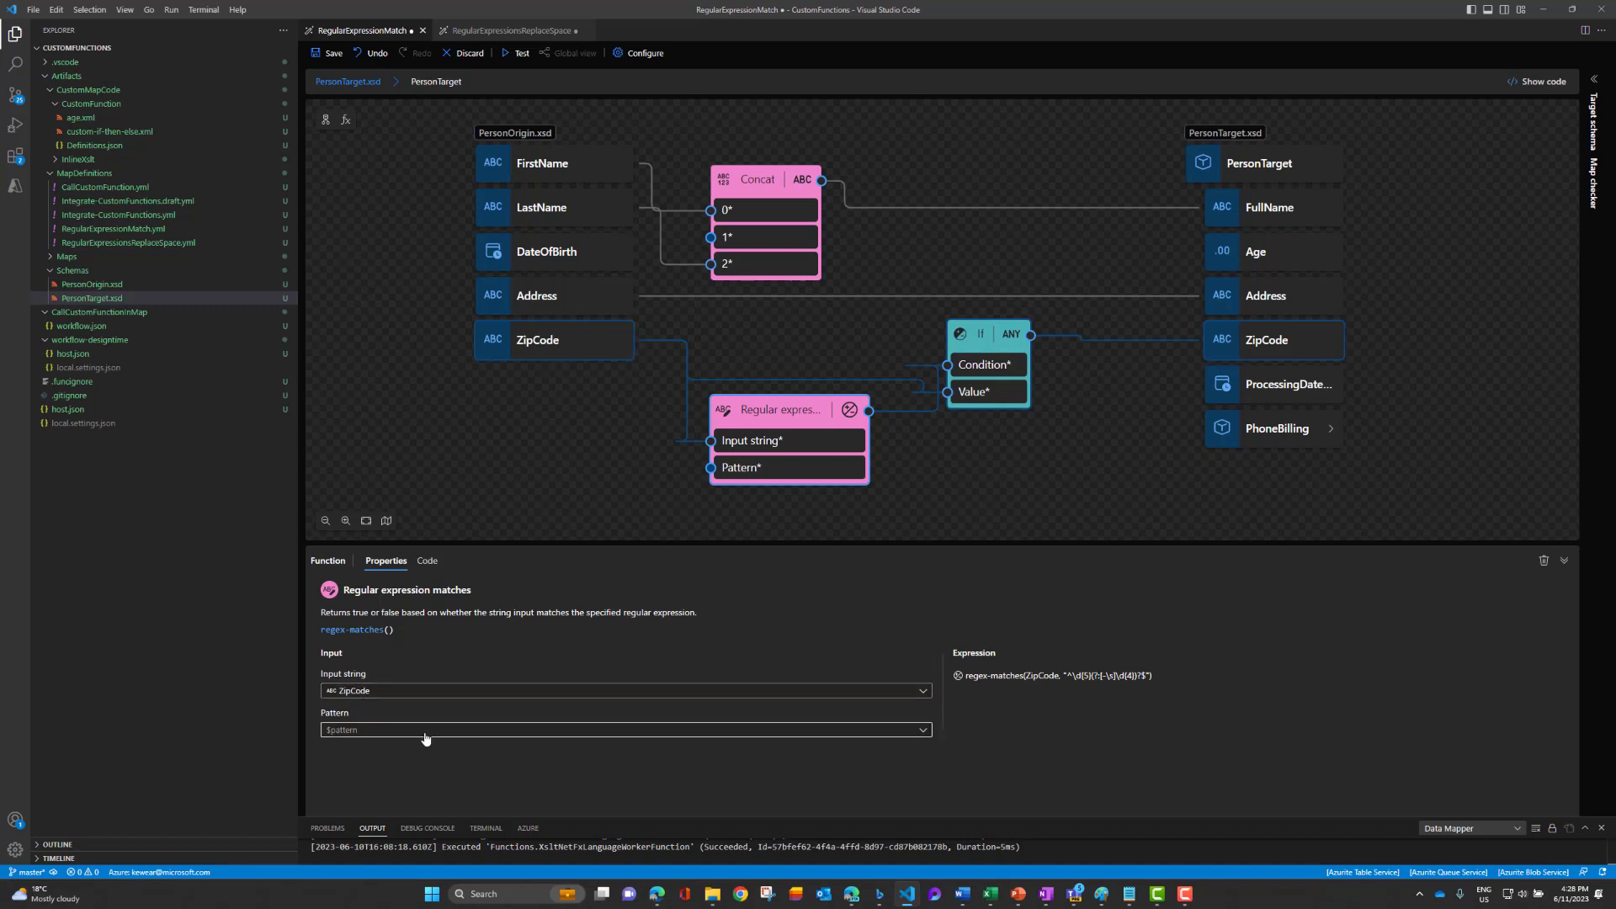
pyautogui.click(923, 731)
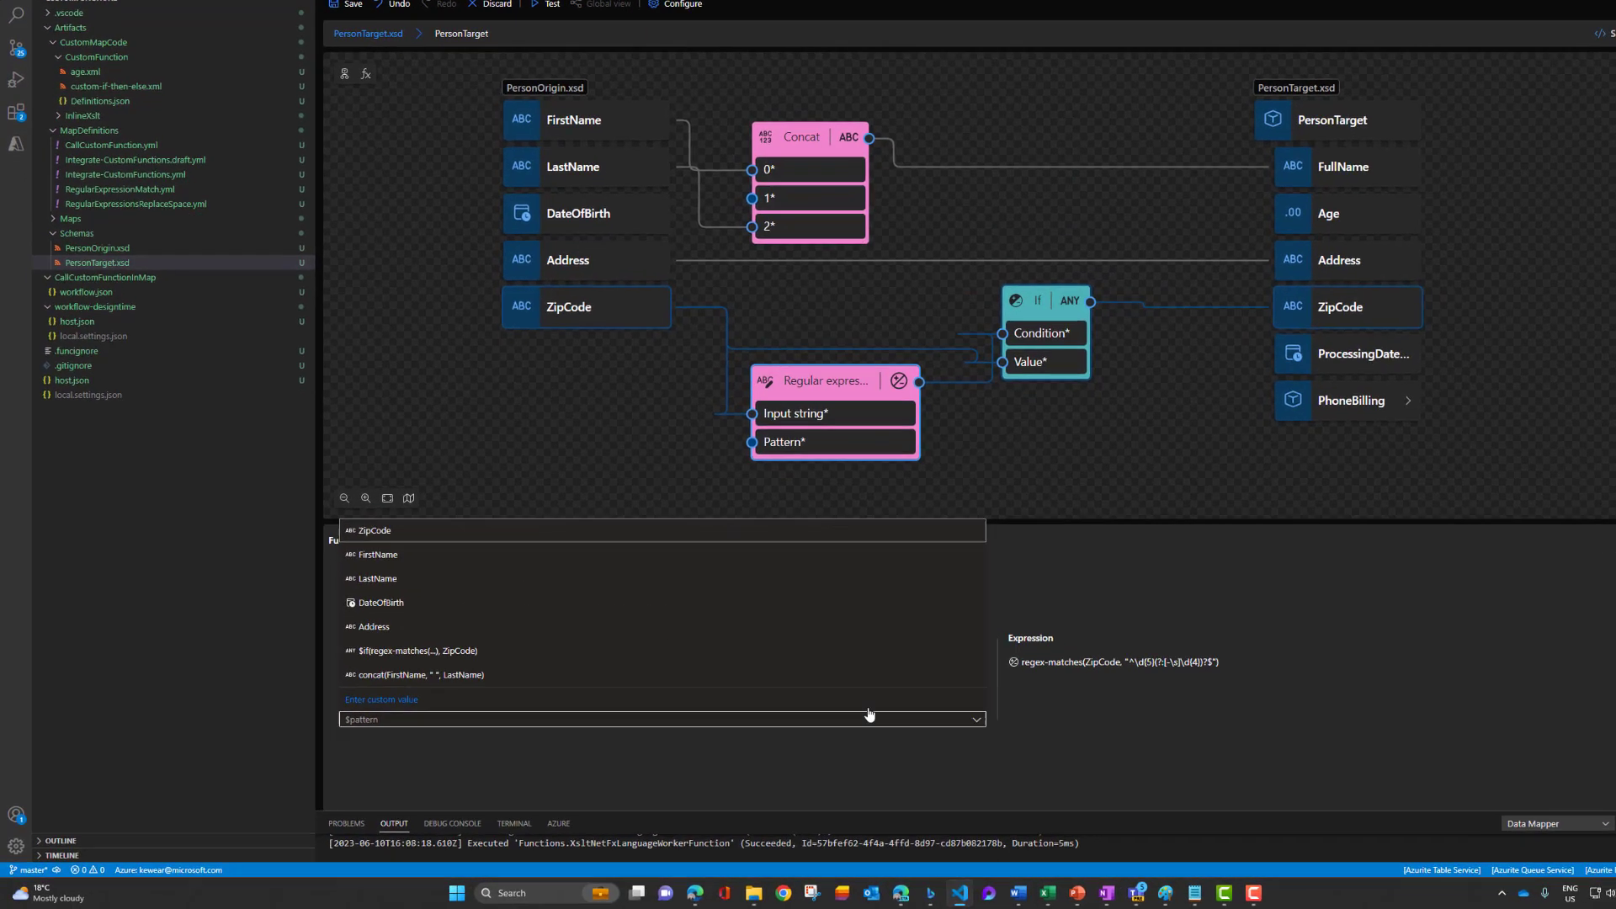
pyautogui.click(1079, 739)
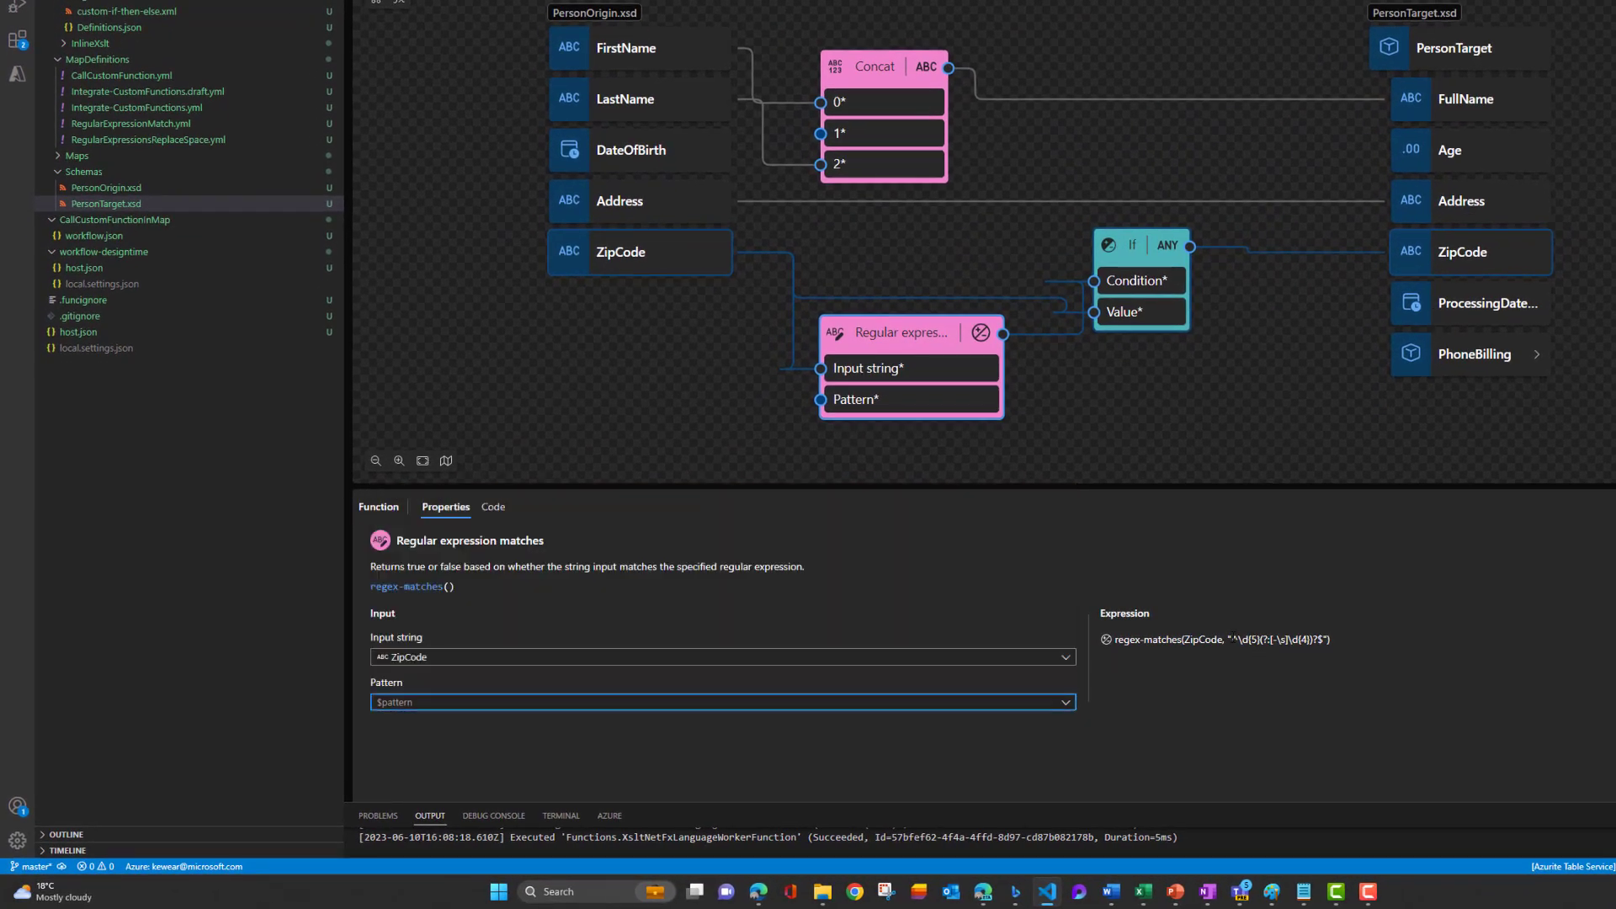
pyautogui.moveTo(1230, 640); pyautogui.dragTo(1331, 642)
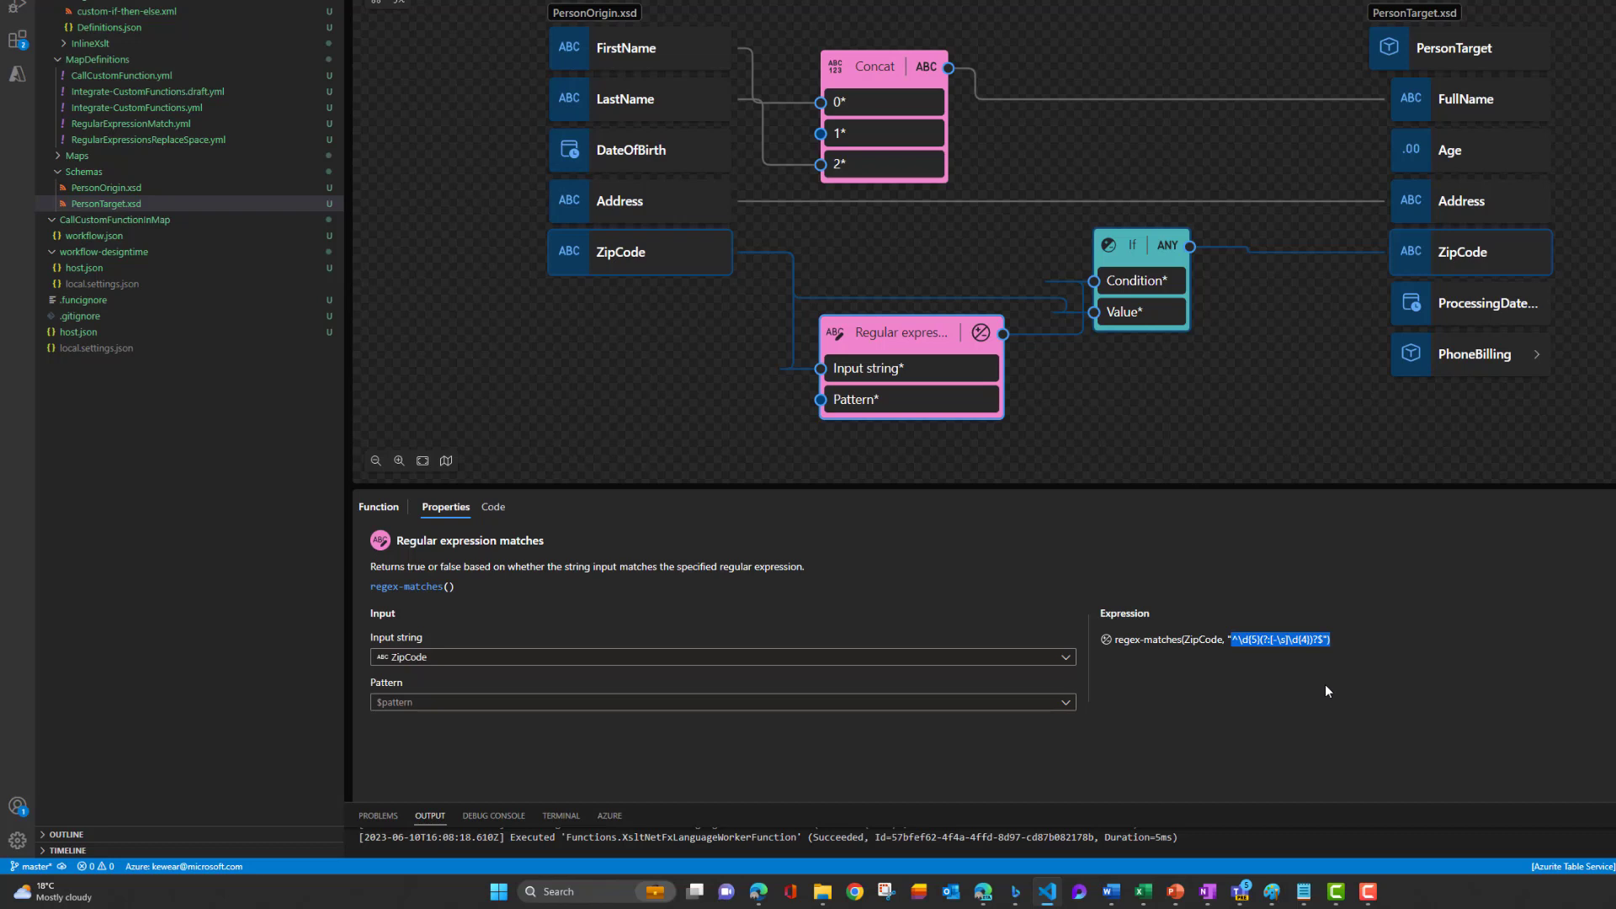
pyautogui.click(413, 704)
pyautogui.click(1381, 671)
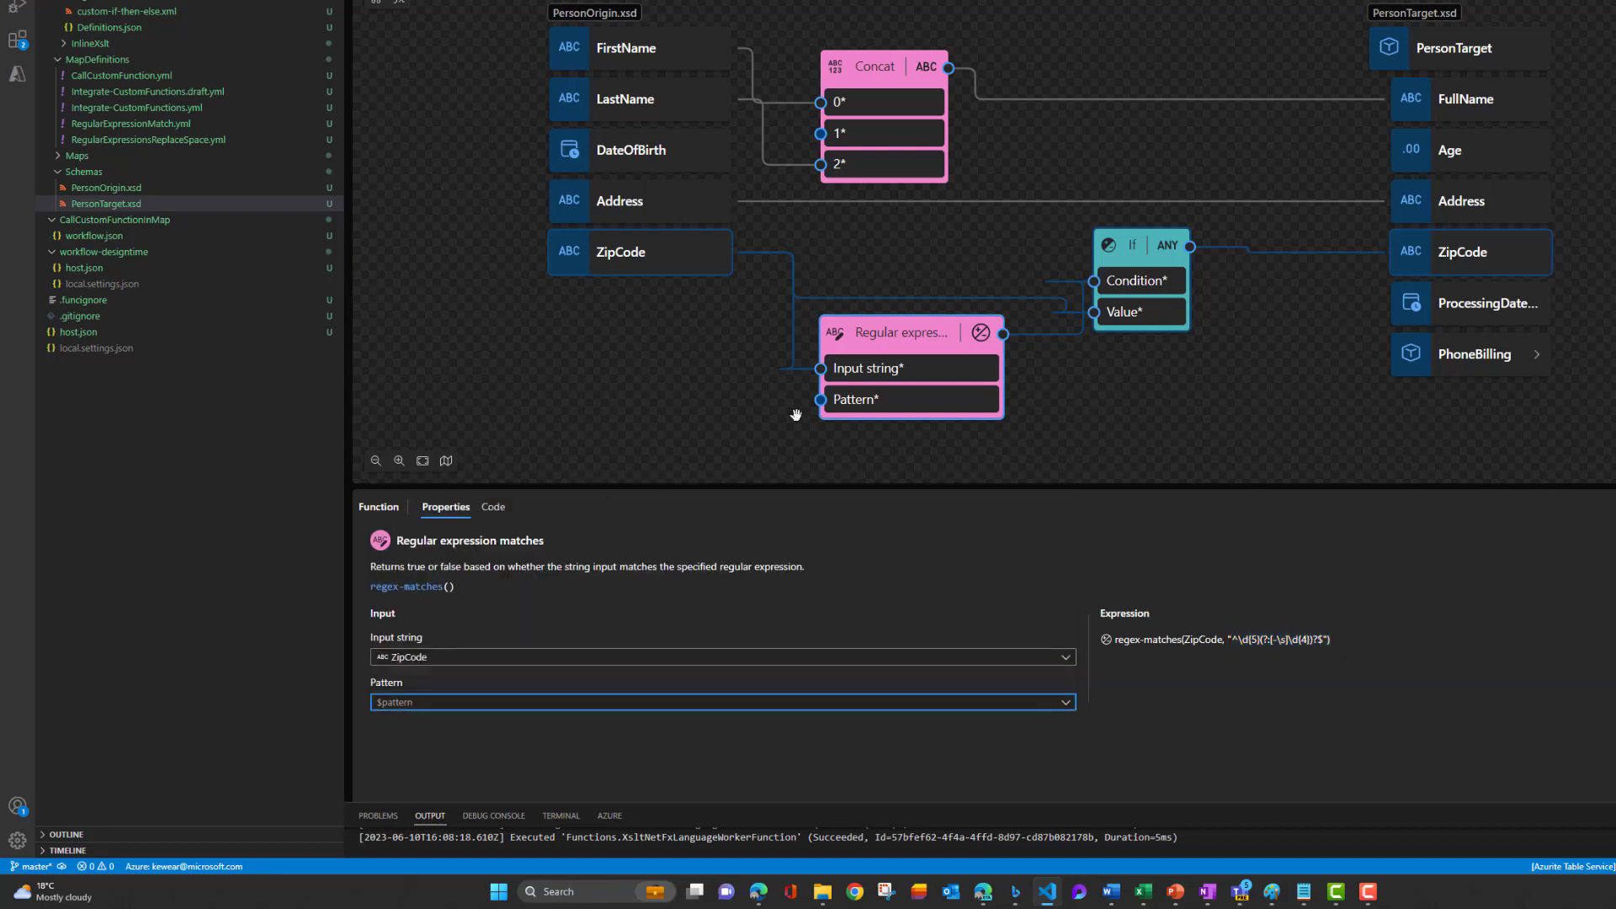
pyautogui.click(926, 335)
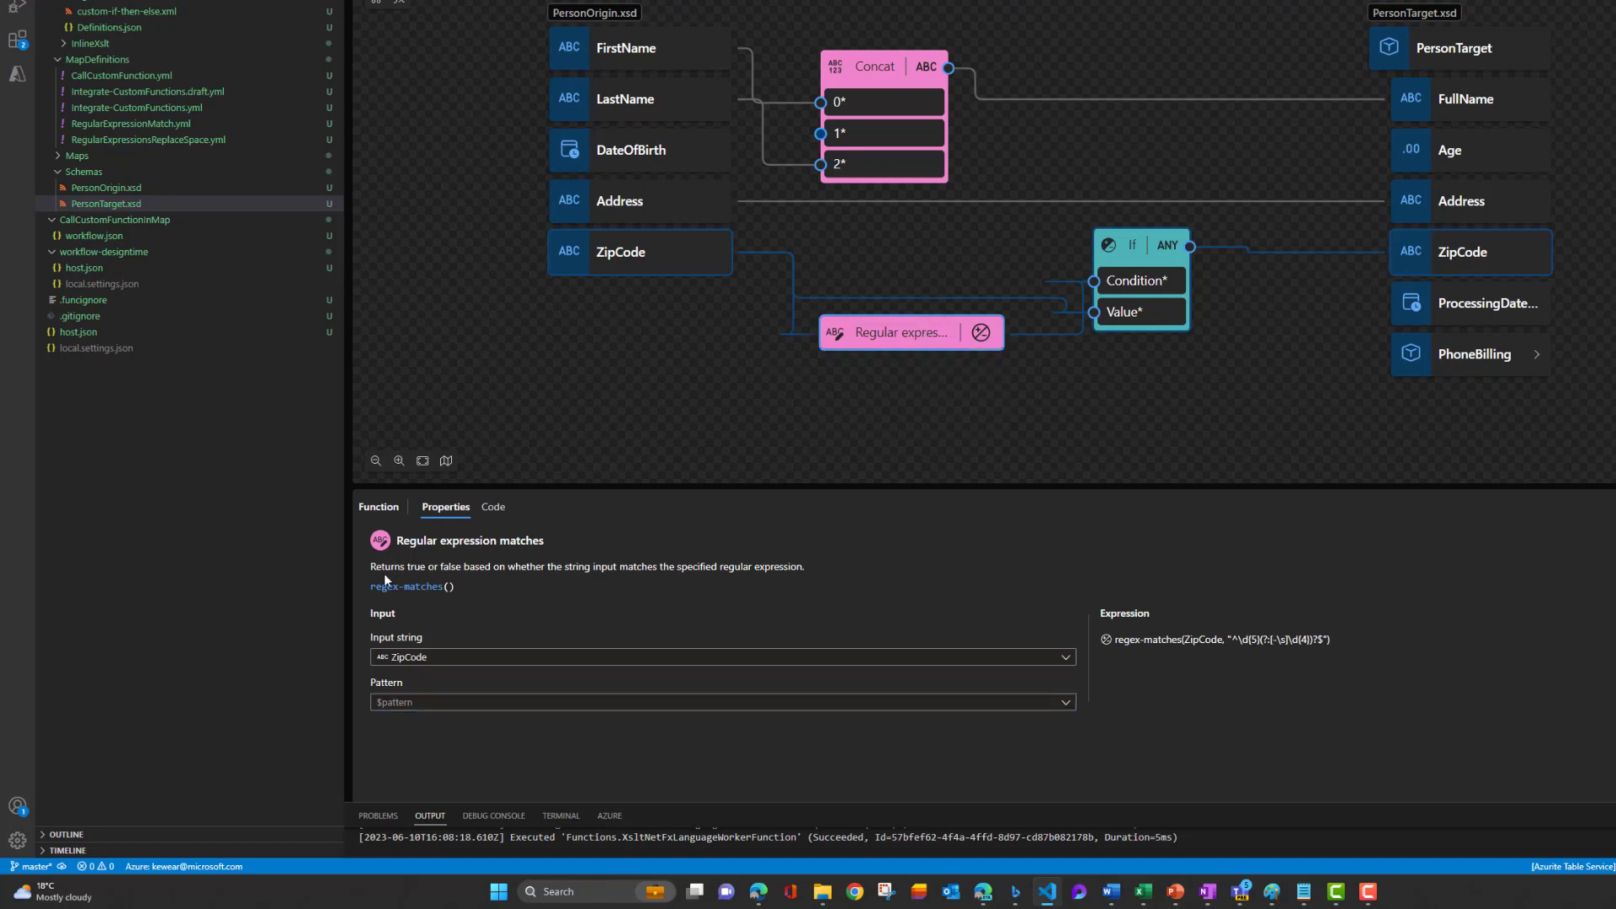
pyautogui.click(866, 334)
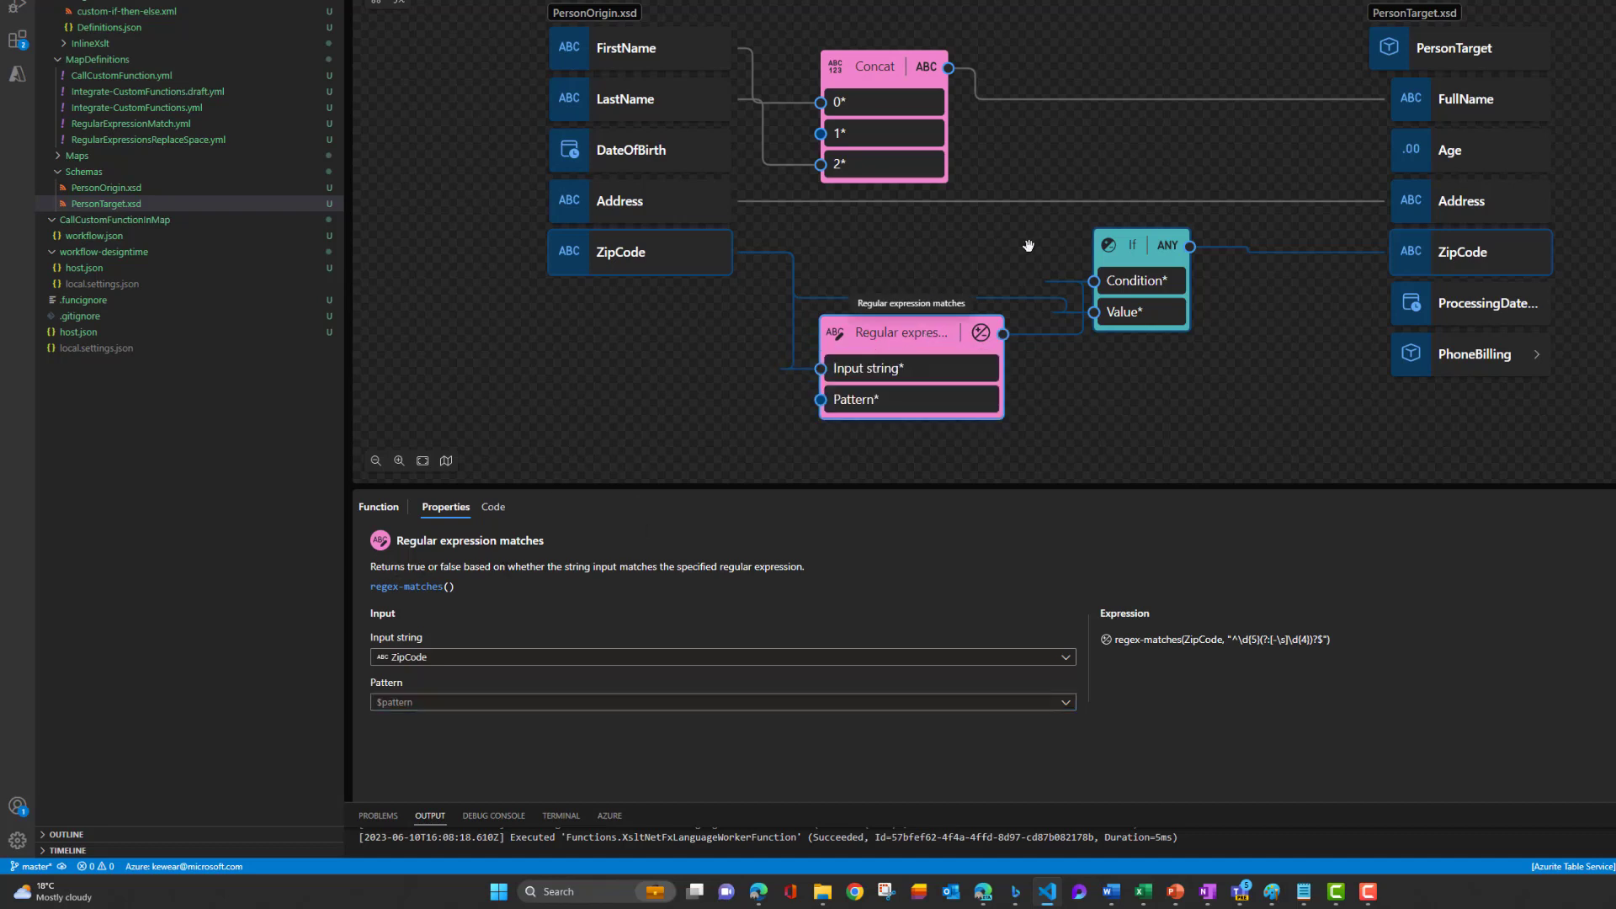
# Step: Inspect the If function's Condition choices and pick the regex-matches expression on ZipCode
pyautogui.click(1129, 250)
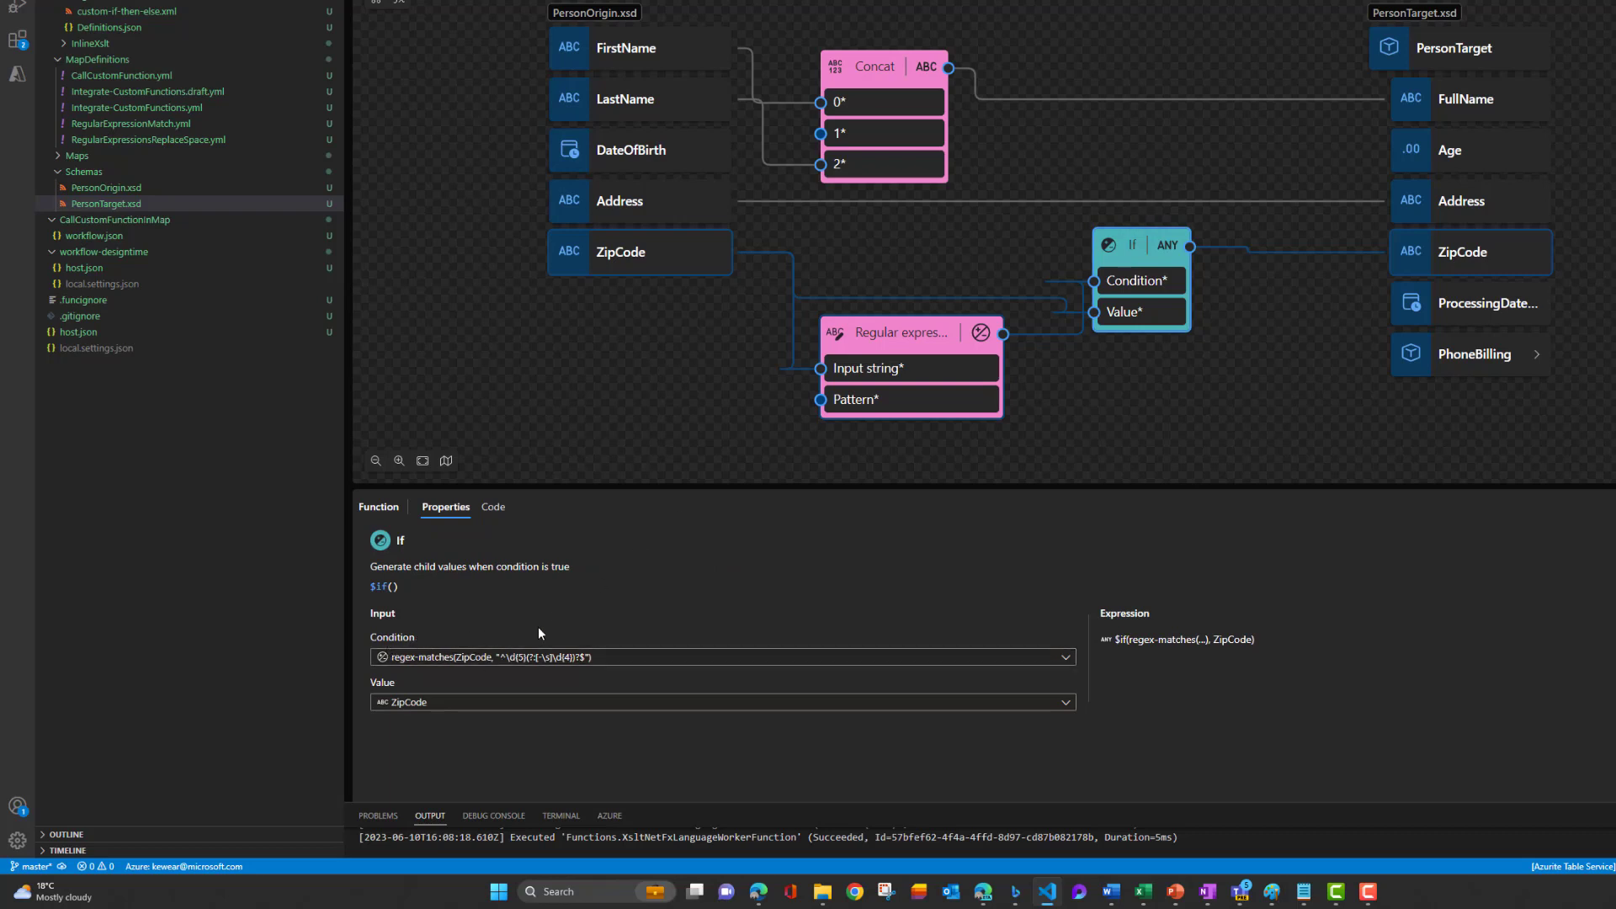
pyautogui.click(1065, 658)
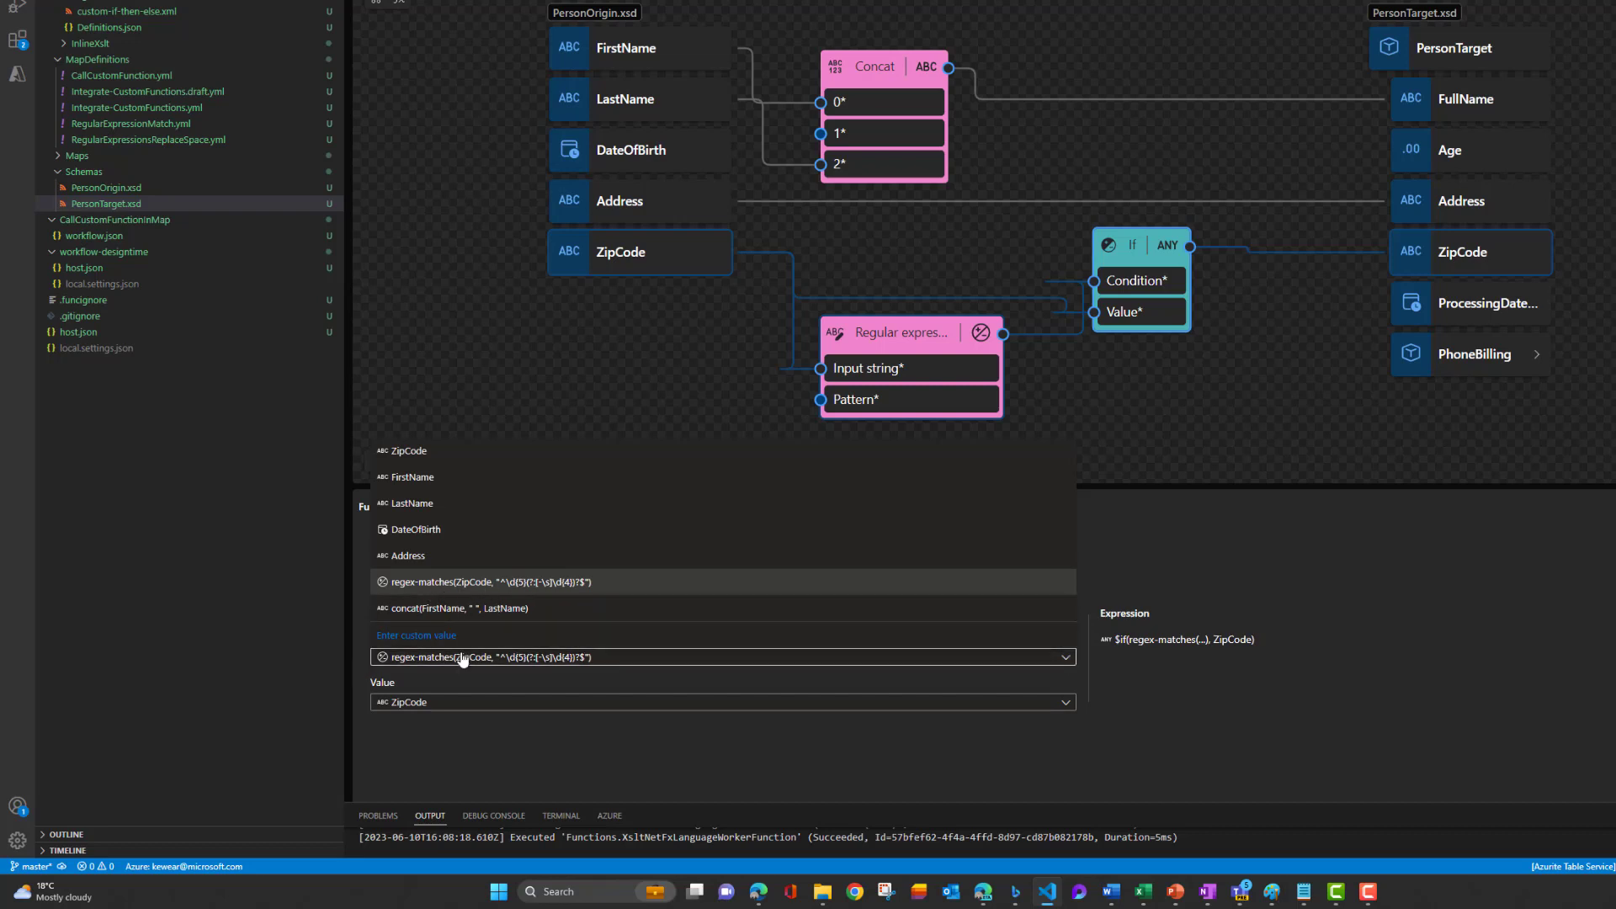
pyautogui.click(564, 584)
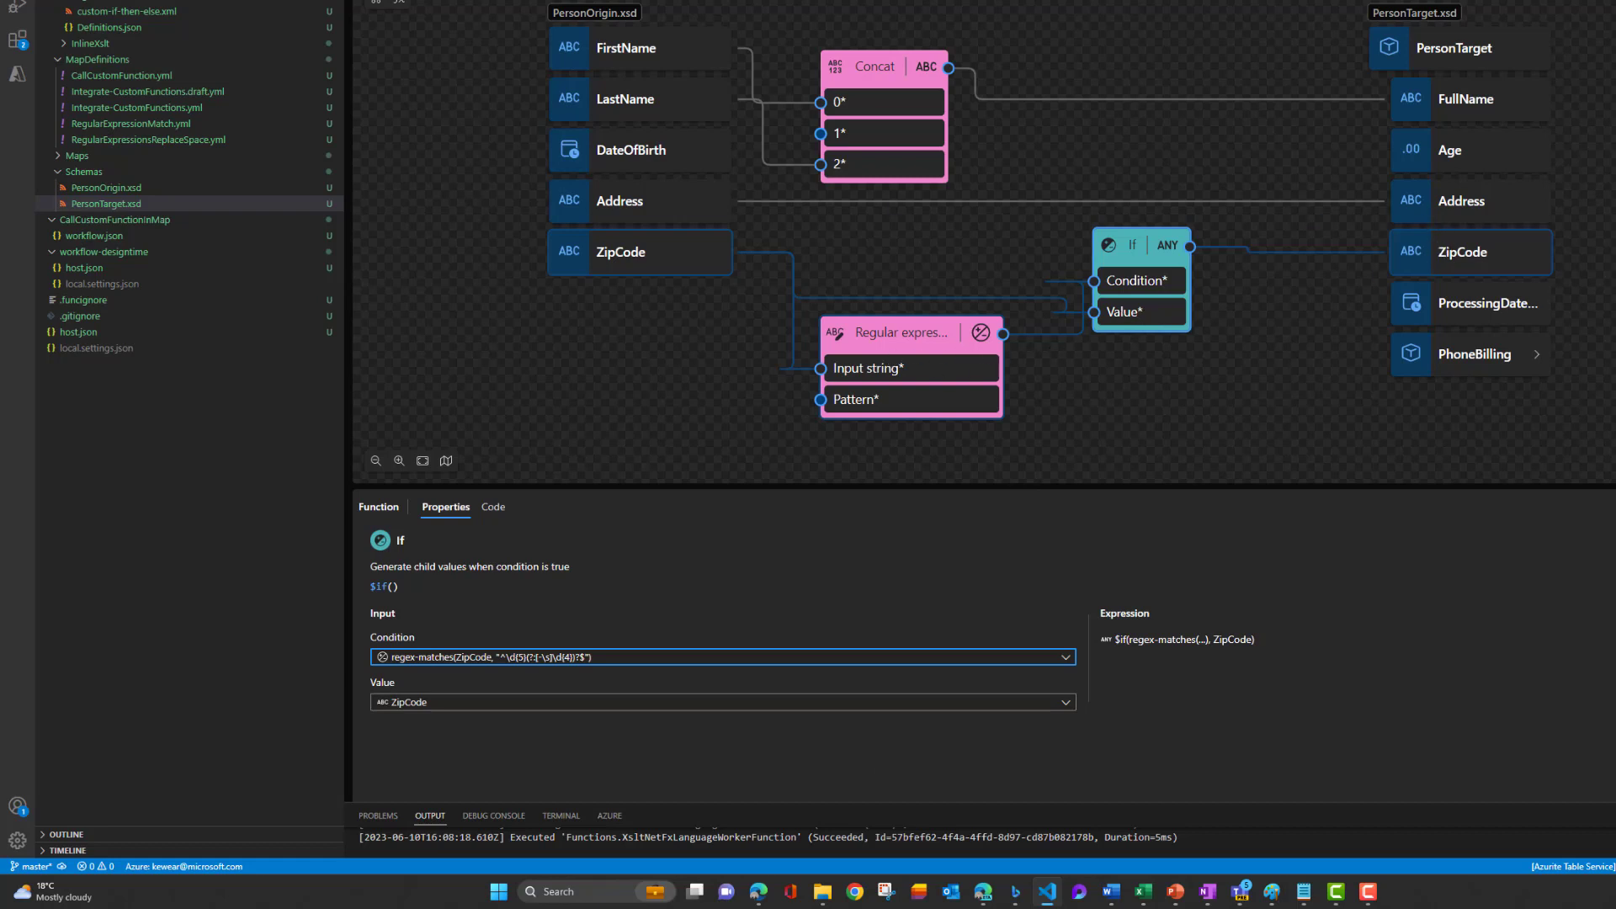
# Step: Open the map test, shorten the sample input's ZipCode to 85396, and run the test
pyautogui.click(572, 2)
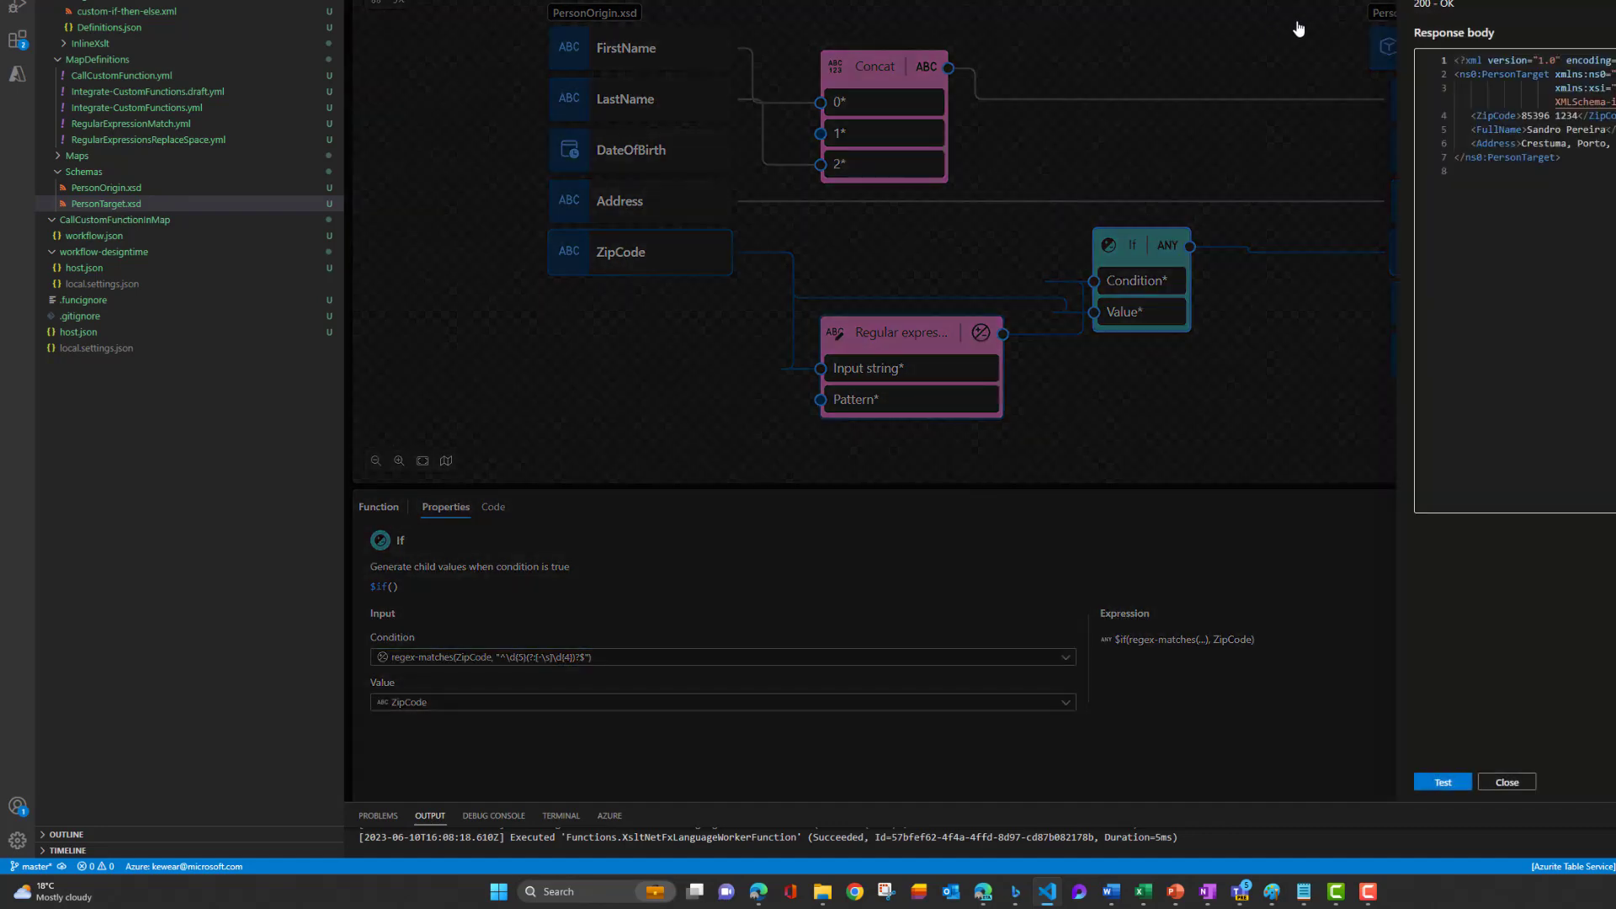
pyautogui.click(1428, 1)
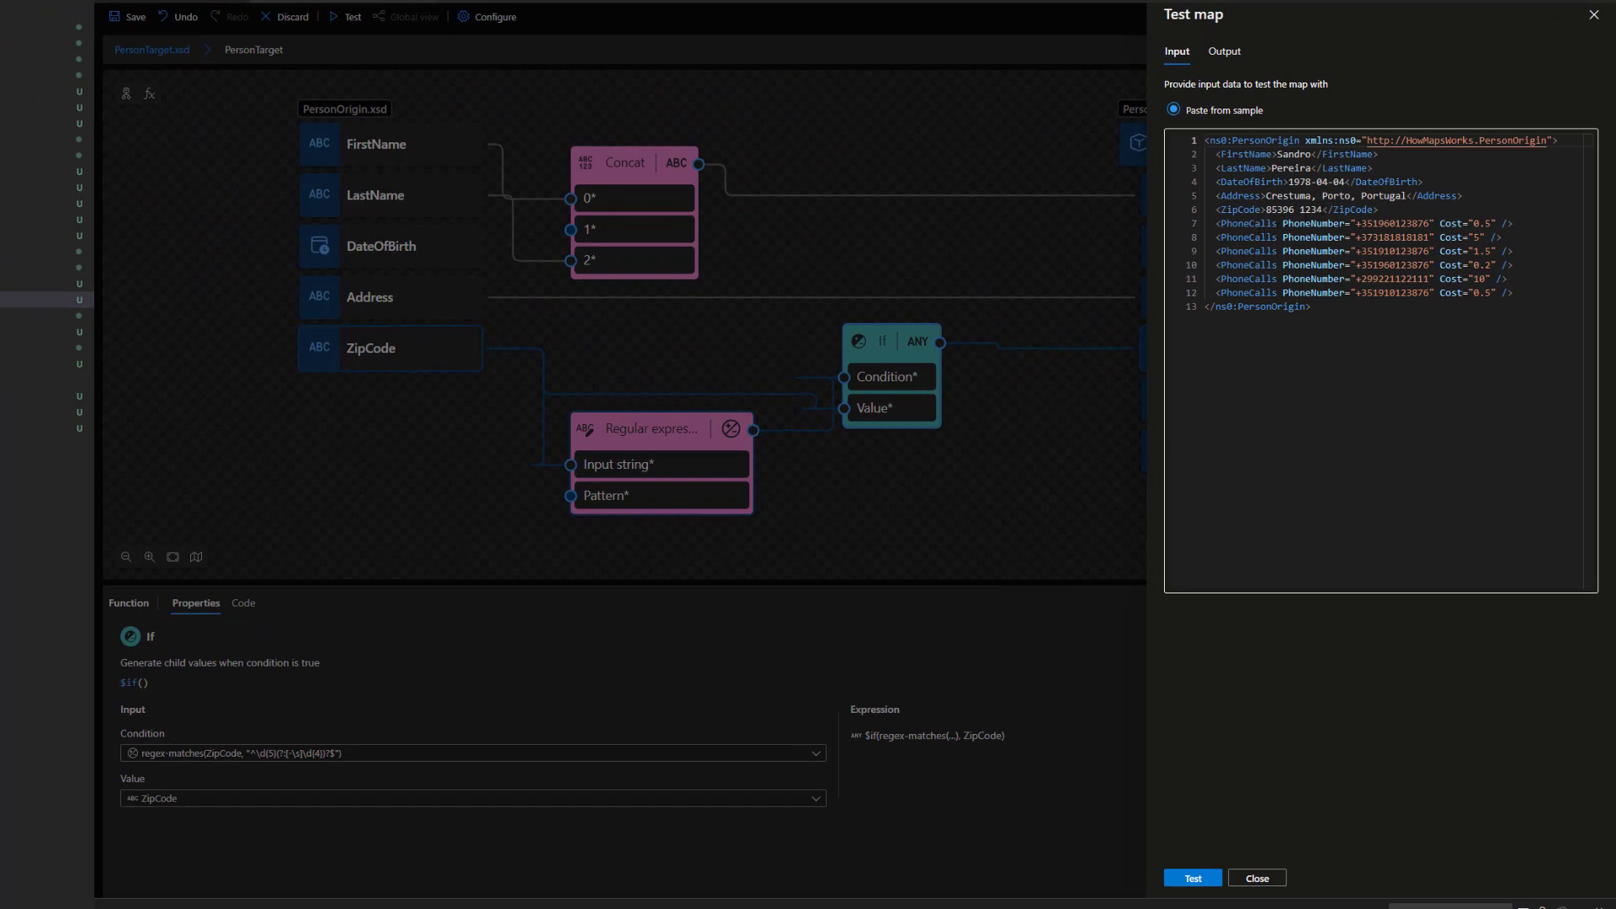
pyautogui.moveTo(1322, 209); pyautogui.dragTo(1304, 210)
pyautogui.press('BackSpace')
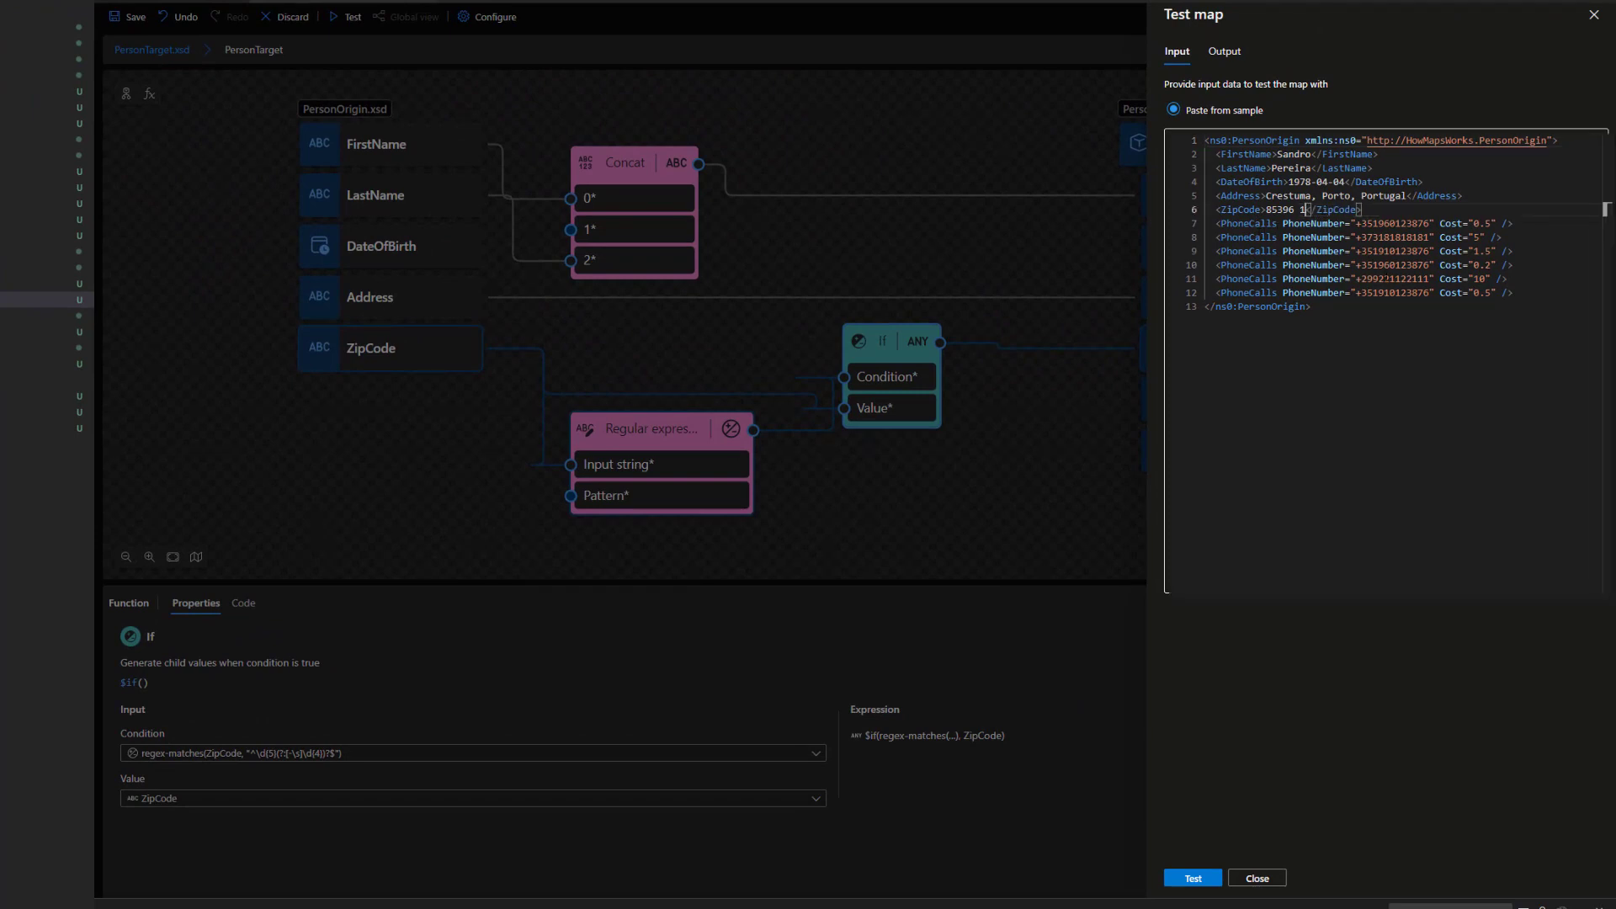
pyautogui.press('BackSpace')
pyautogui.press('BackSpace')
pyautogui.click(1342, 501)
pyautogui.click(1198, 879)
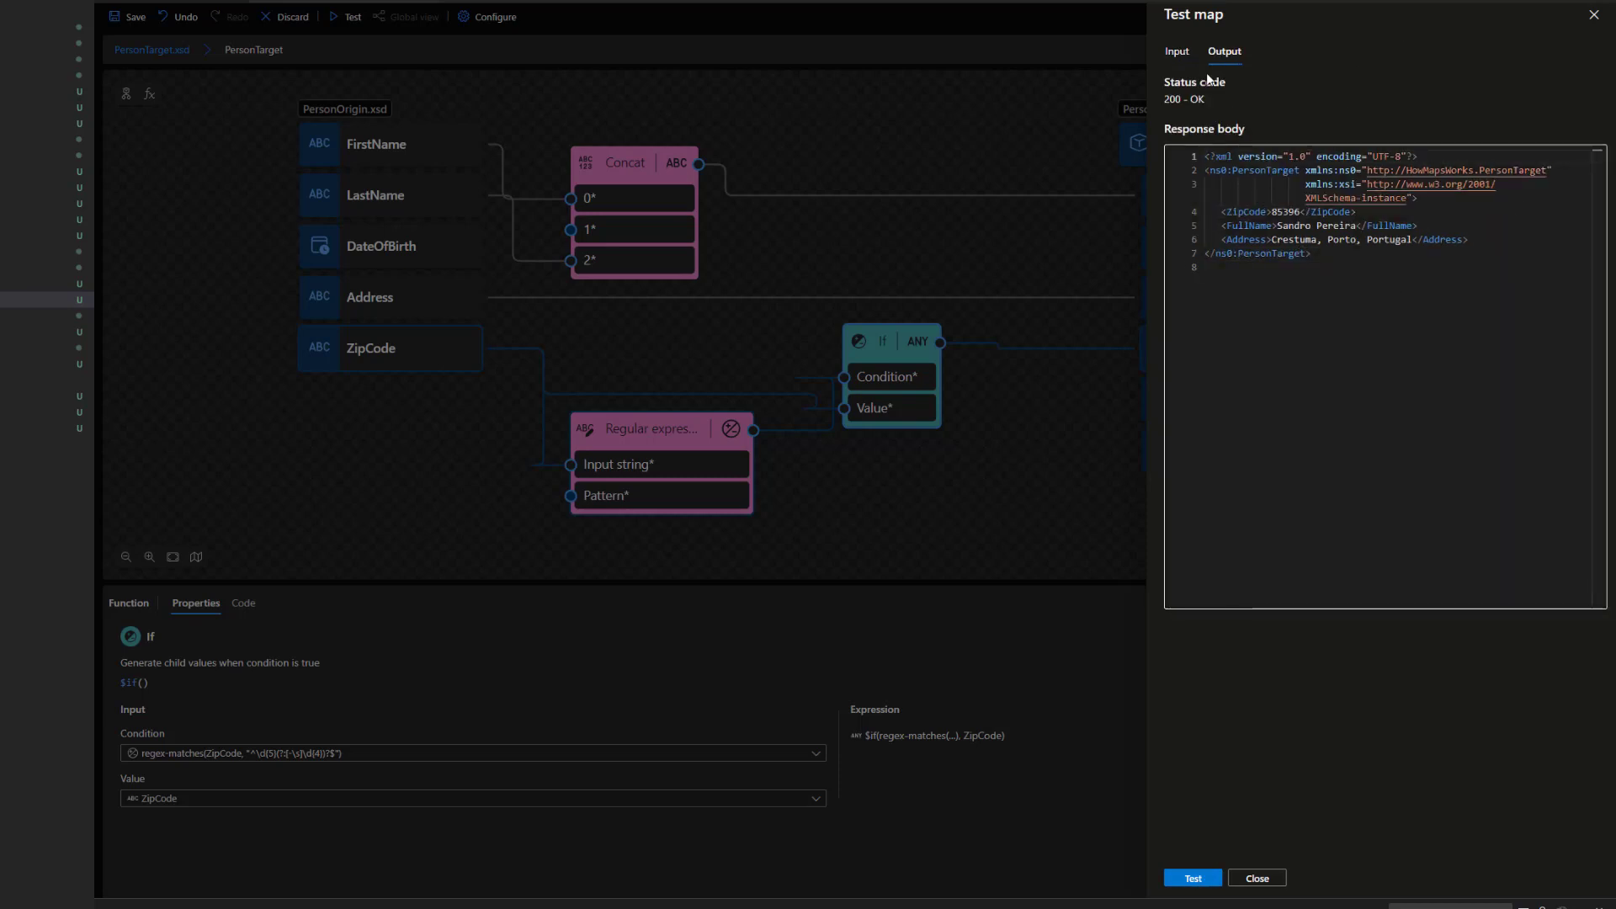
# Step: Extend the sample input's ZipCode to 85396-1223 and run the map test again
pyautogui.click(1177, 52)
pyautogui.click(1294, 210)
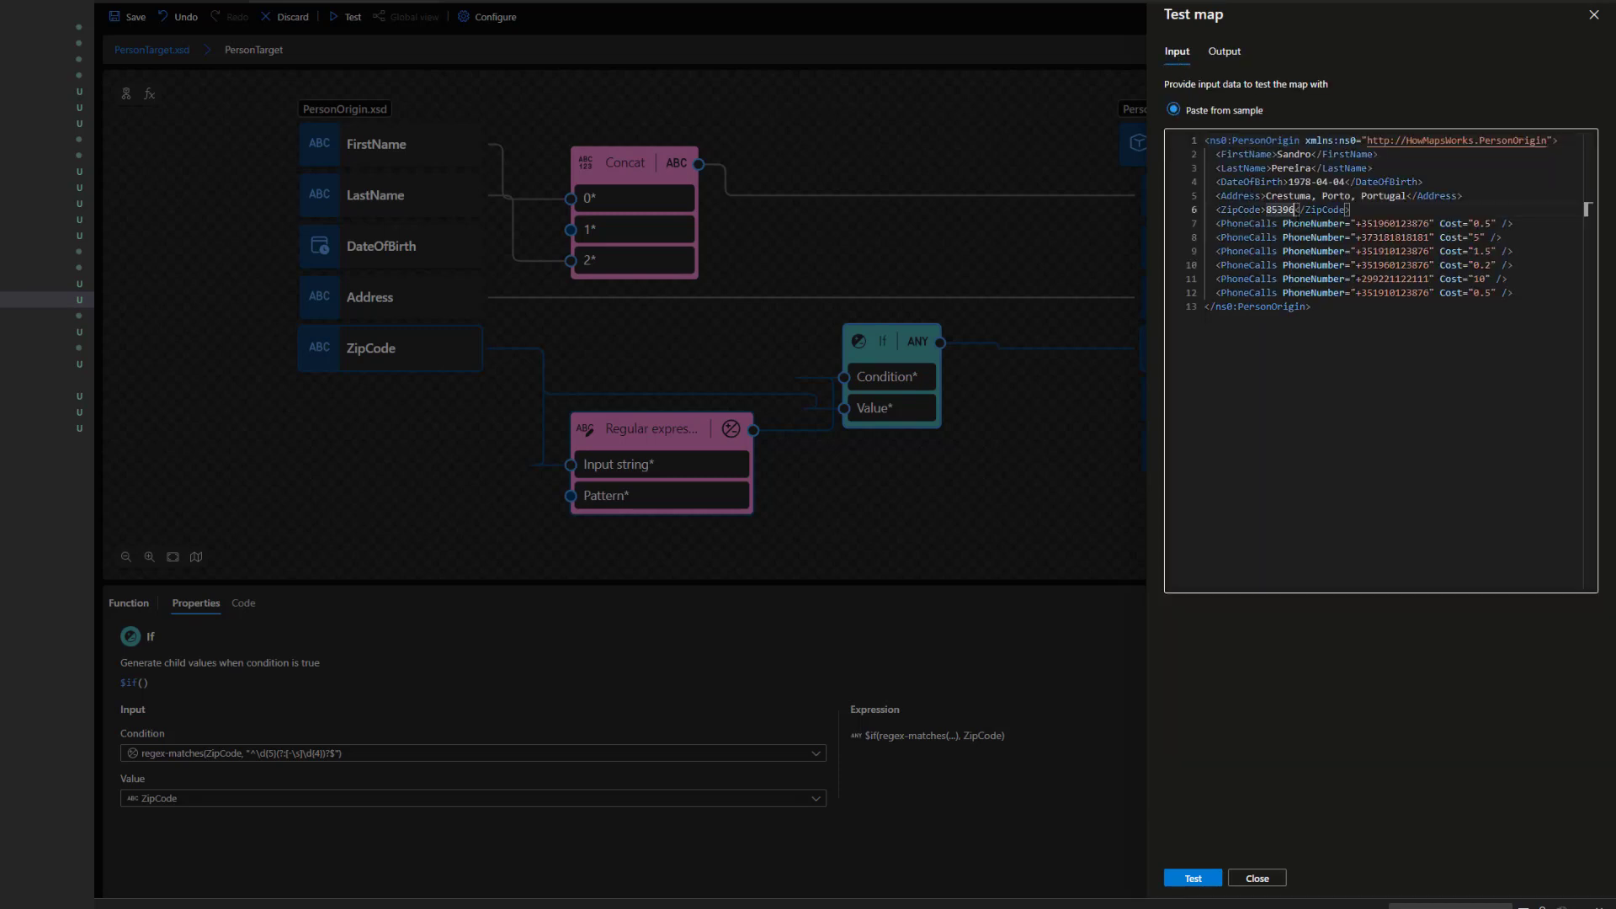
pyautogui.write('-1223')
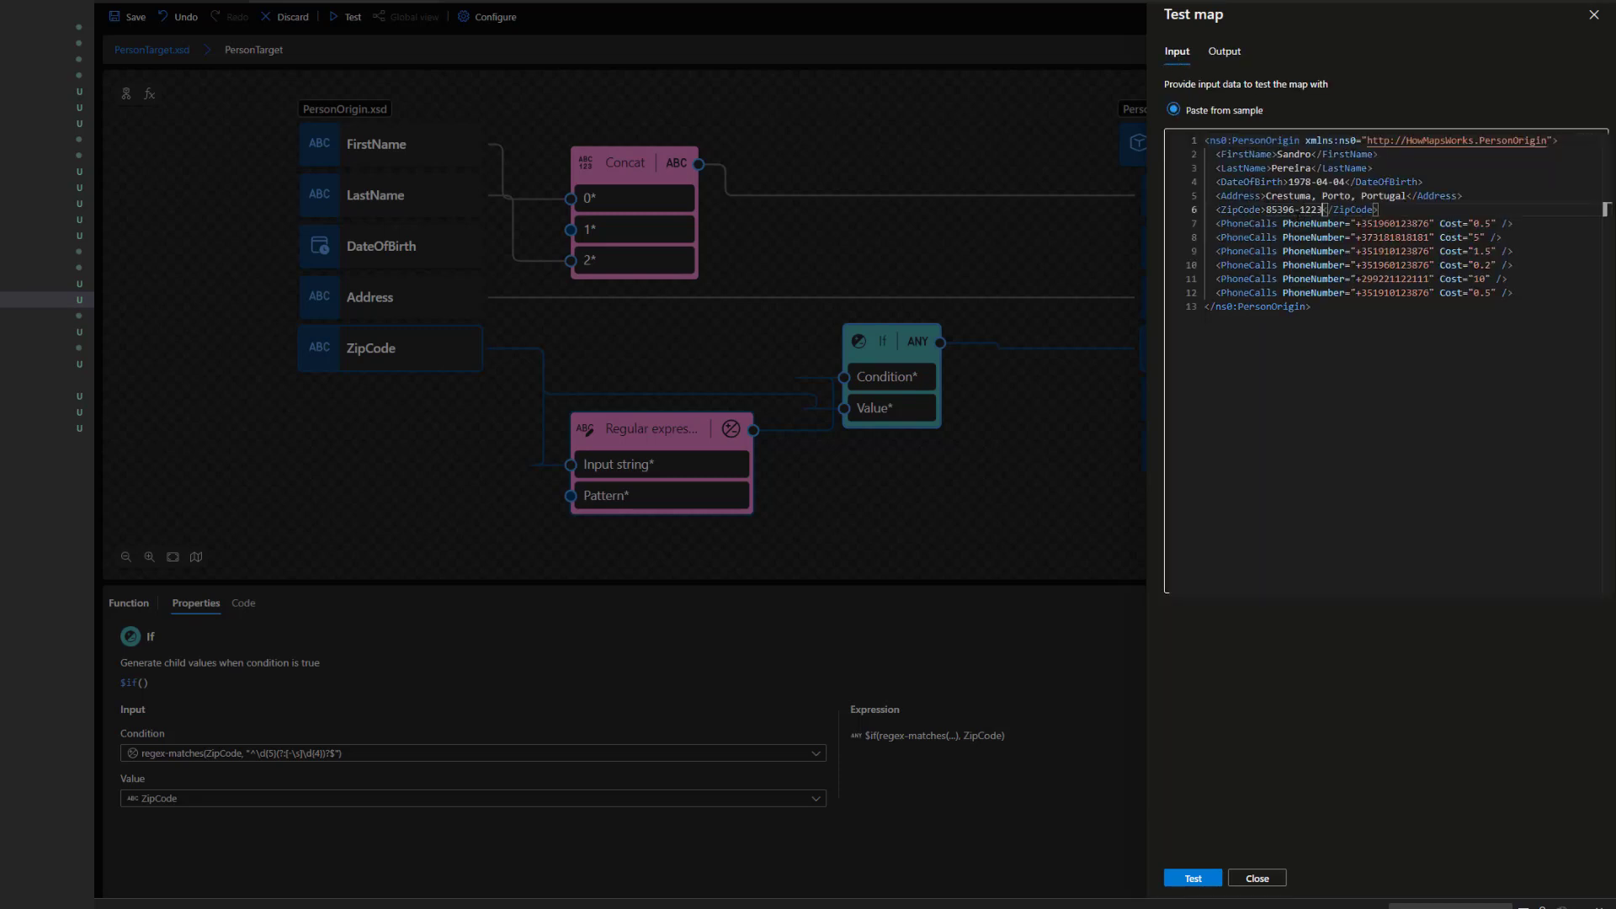
pyautogui.click(1195, 882)
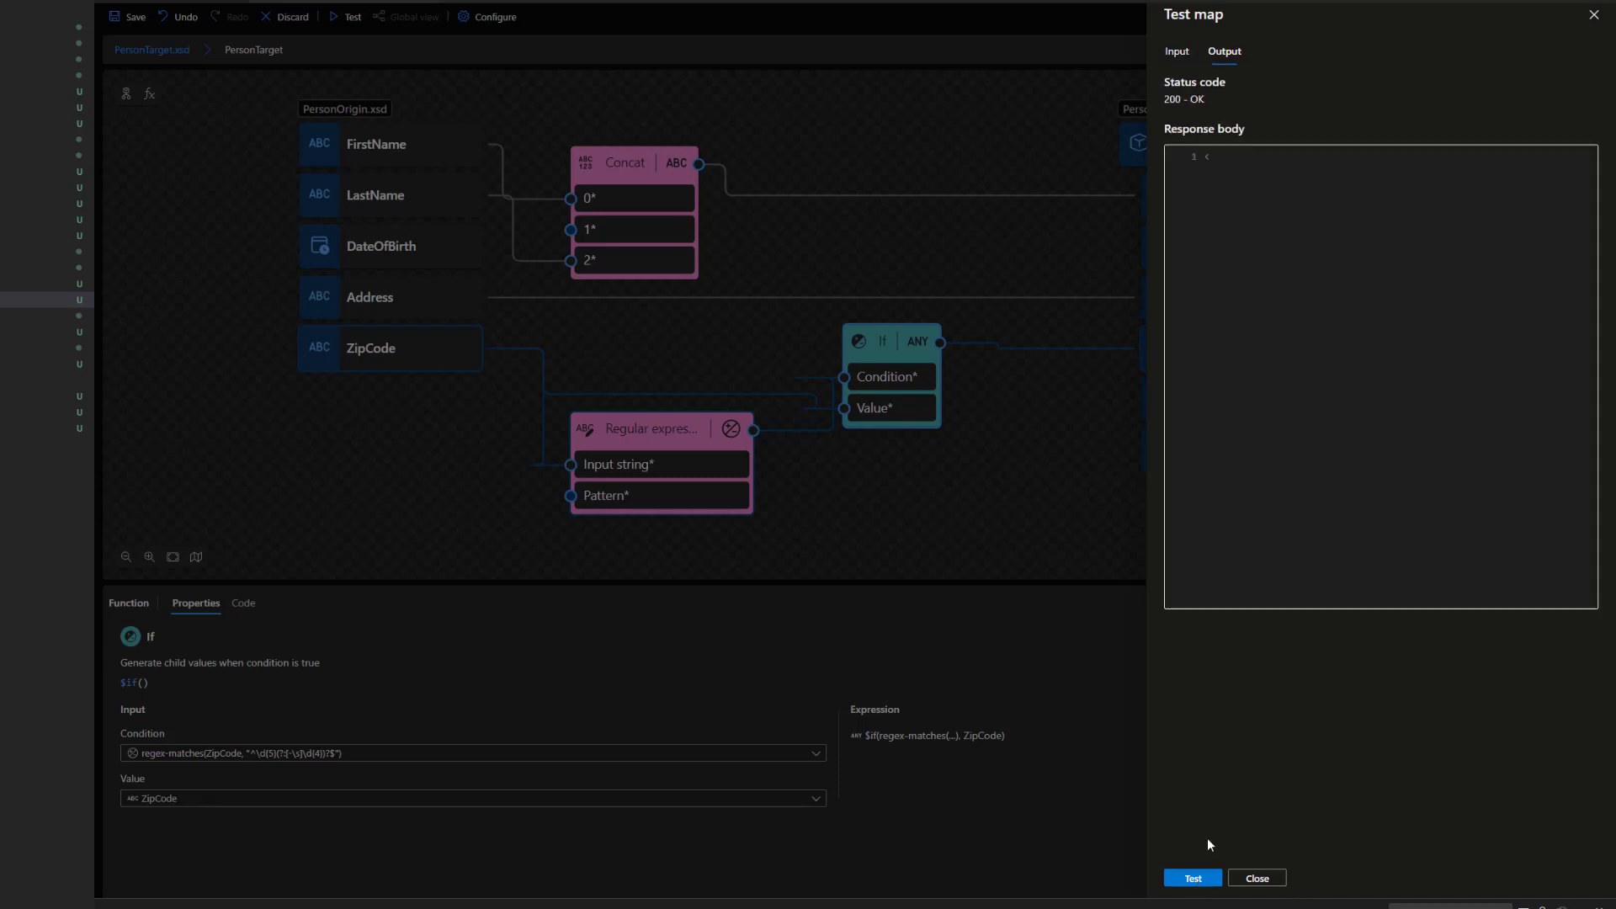
# Step: Replace the hyphen in the sample ZipCode with a space, making it 85396 1223, and rerun the map test
pyautogui.click(1176, 51)
pyautogui.click(1294, 210)
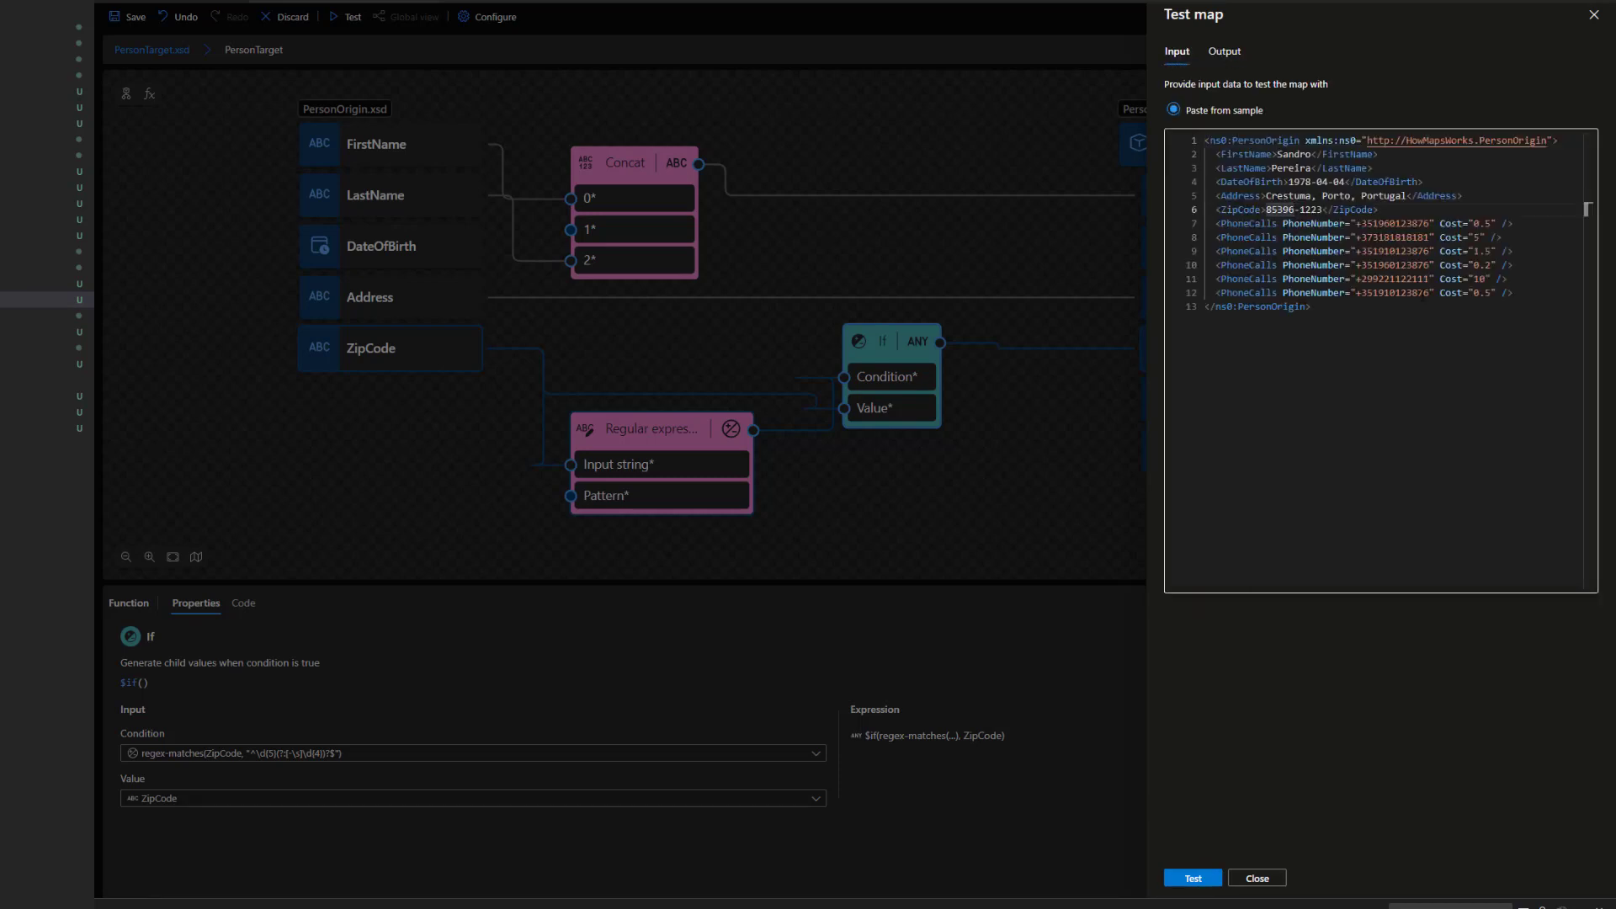
pyautogui.click(1194, 879)
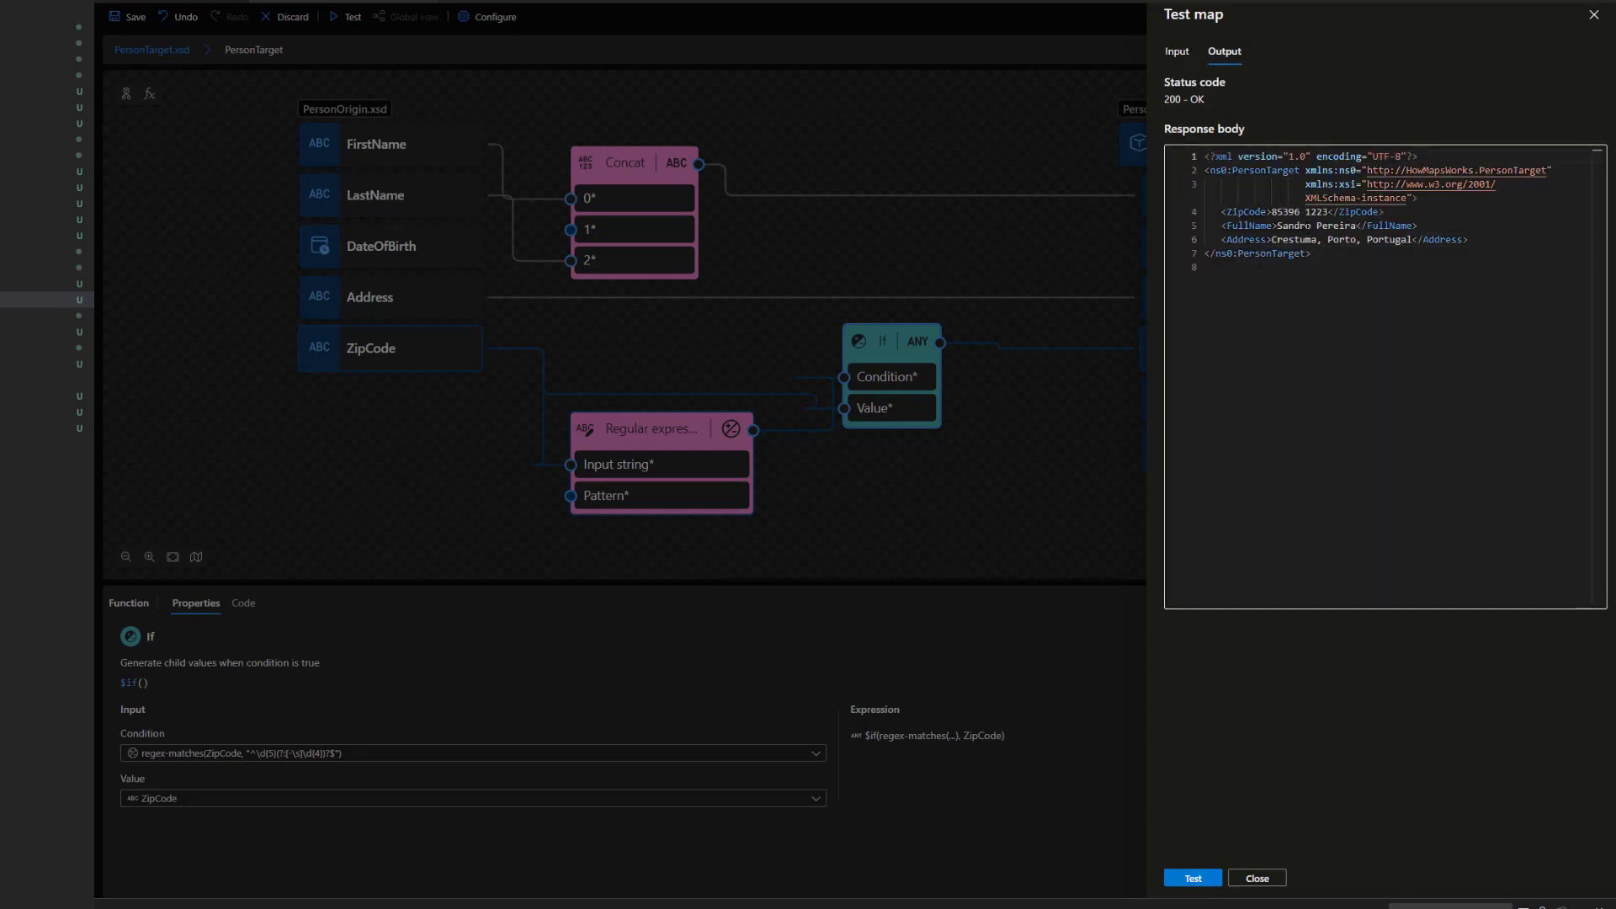
pyautogui.click(1305, 211)
pyautogui.press('BackSpace')
pyautogui.press('BackSpace')
# Step: Replace the sample input's ZipCode with an alphanumeric Canadian-style code starting with T3F, and run the map test
pyautogui.click(1177, 54)
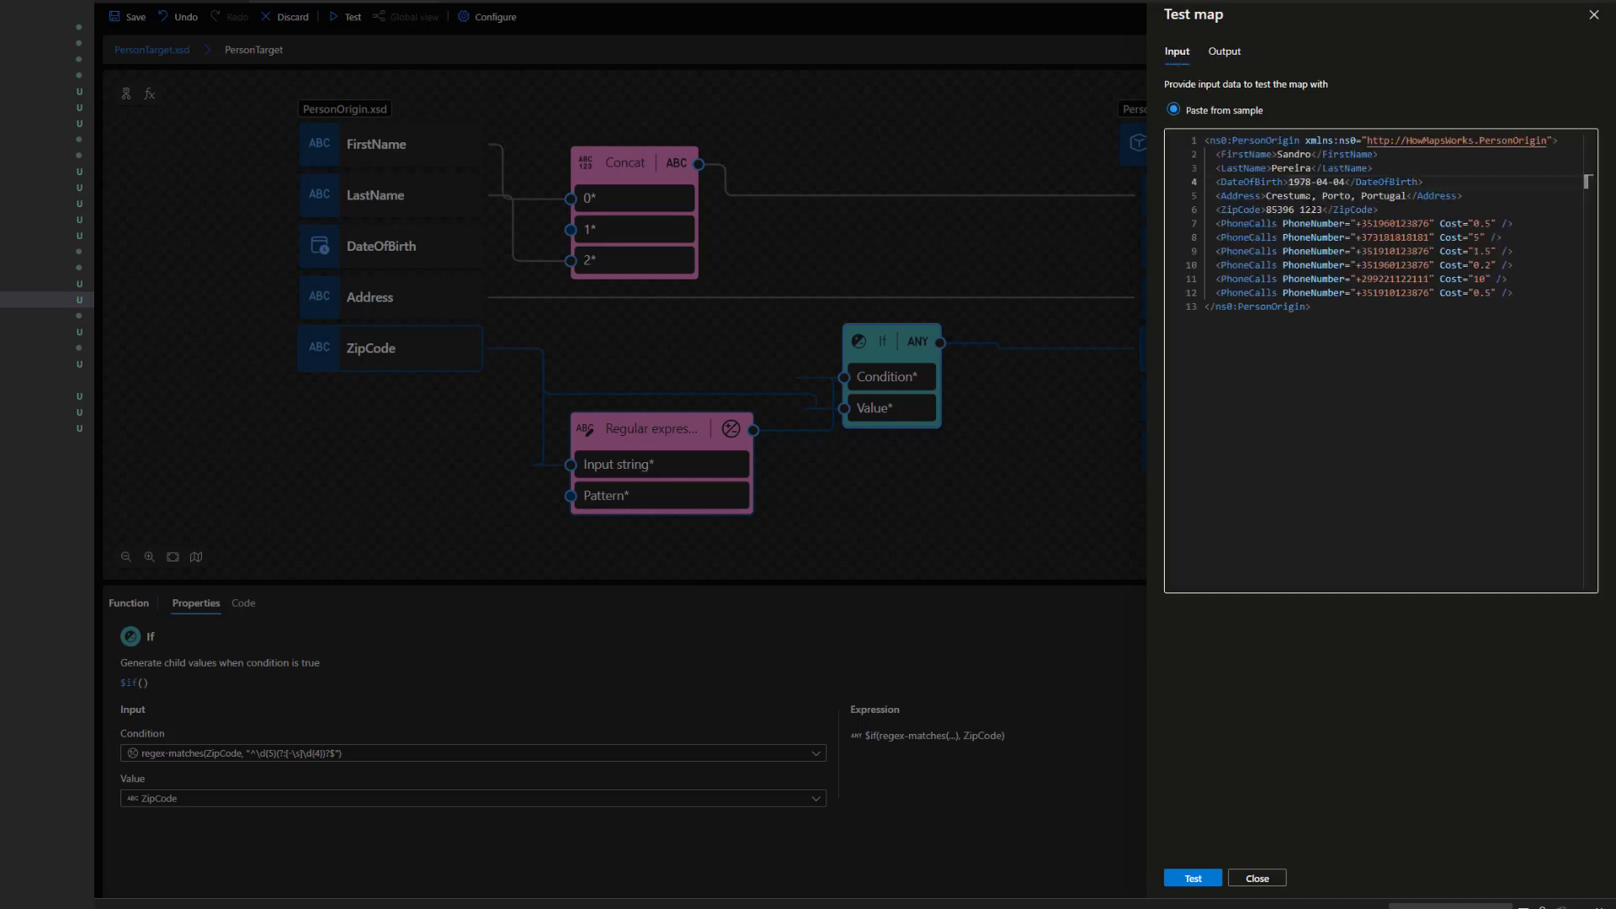
pyautogui.click(1322, 210)
pyautogui.press('BackSpace')
pyautogui.press('BackSpace')
pyautogui.press('BackSpace')
pyautogui.press('BackSpace')
pyautogui.press('BackSpace')
pyautogui.press('BackSpace')
pyautogui.press('BackSpace')
pyautogui.press('BackSpace')
pyautogui.press('BackSpace')
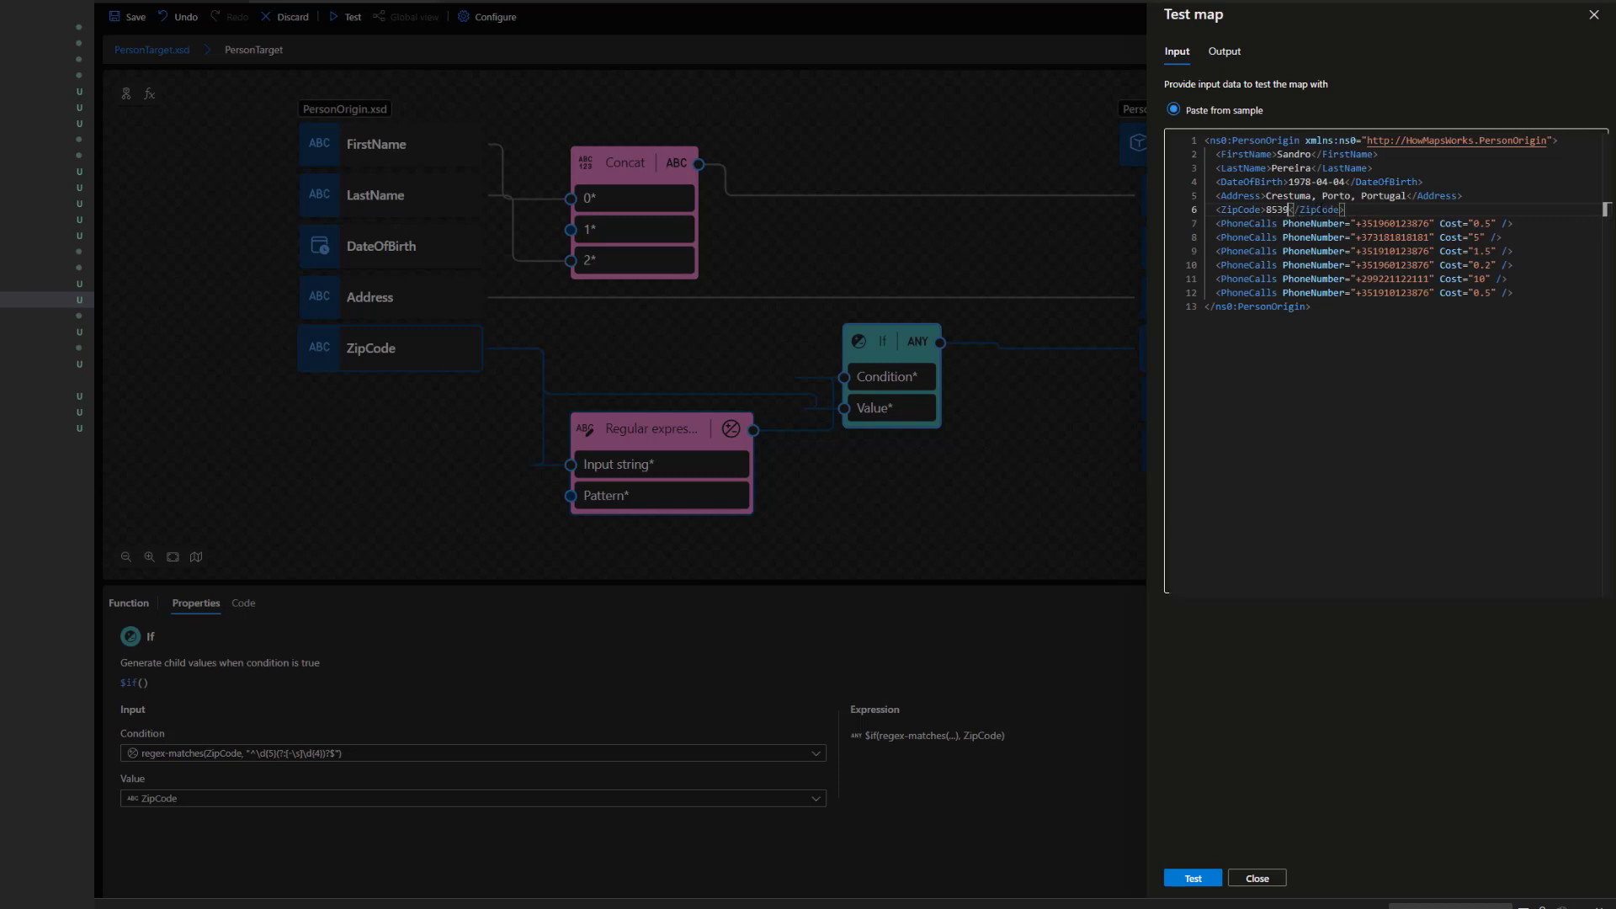
pyautogui.press('BackSpace')
pyautogui.write('T#')
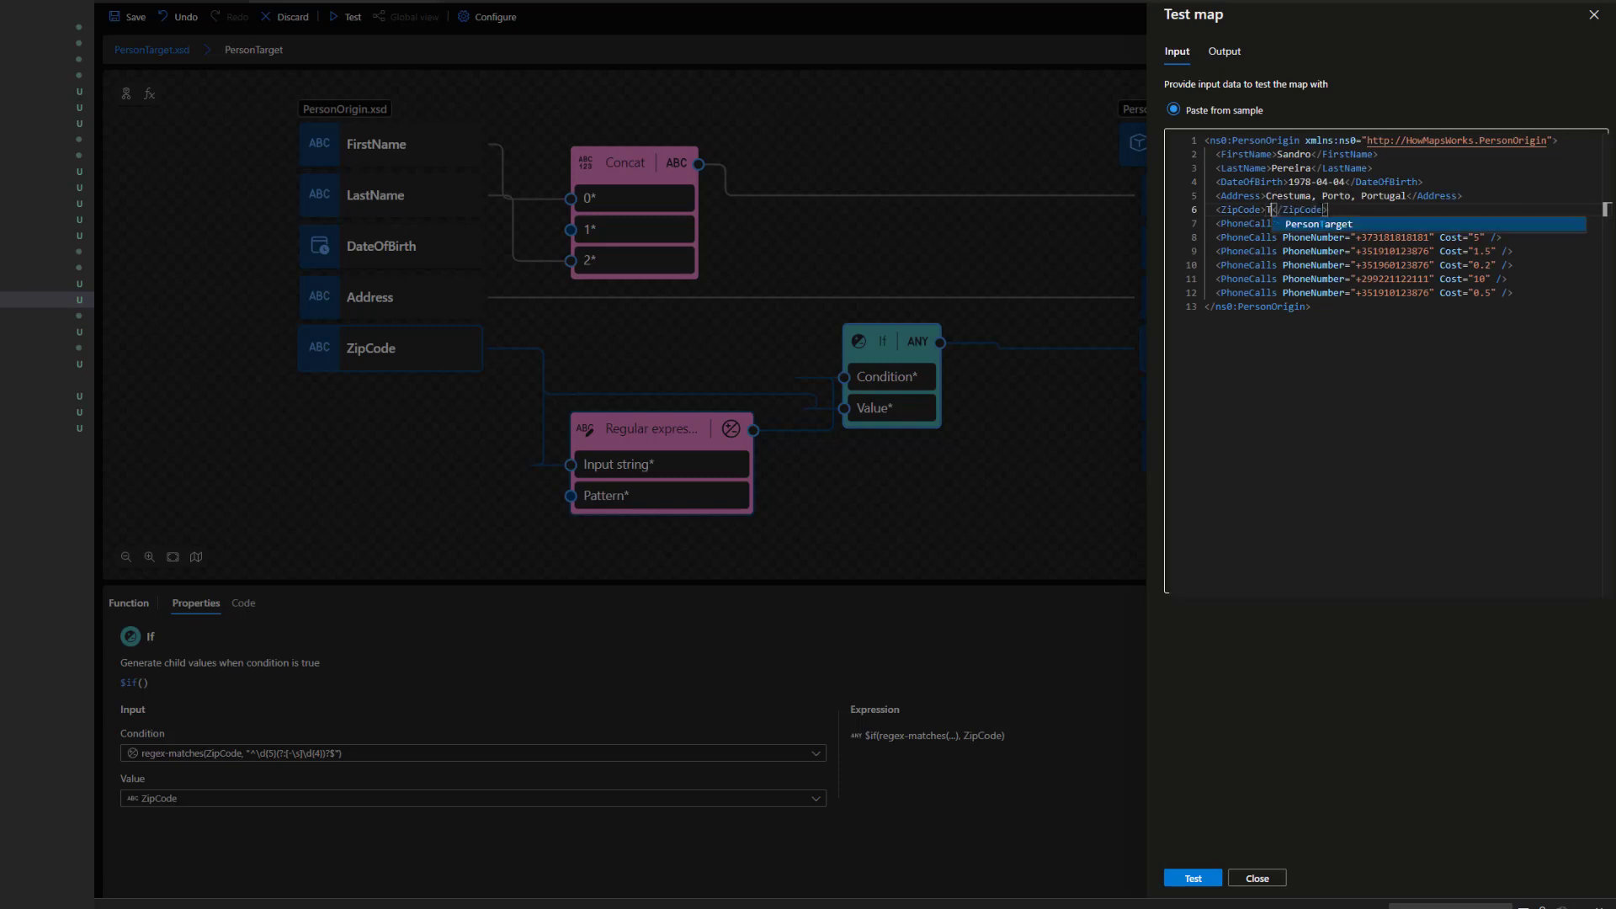
pyautogui.write('F6')
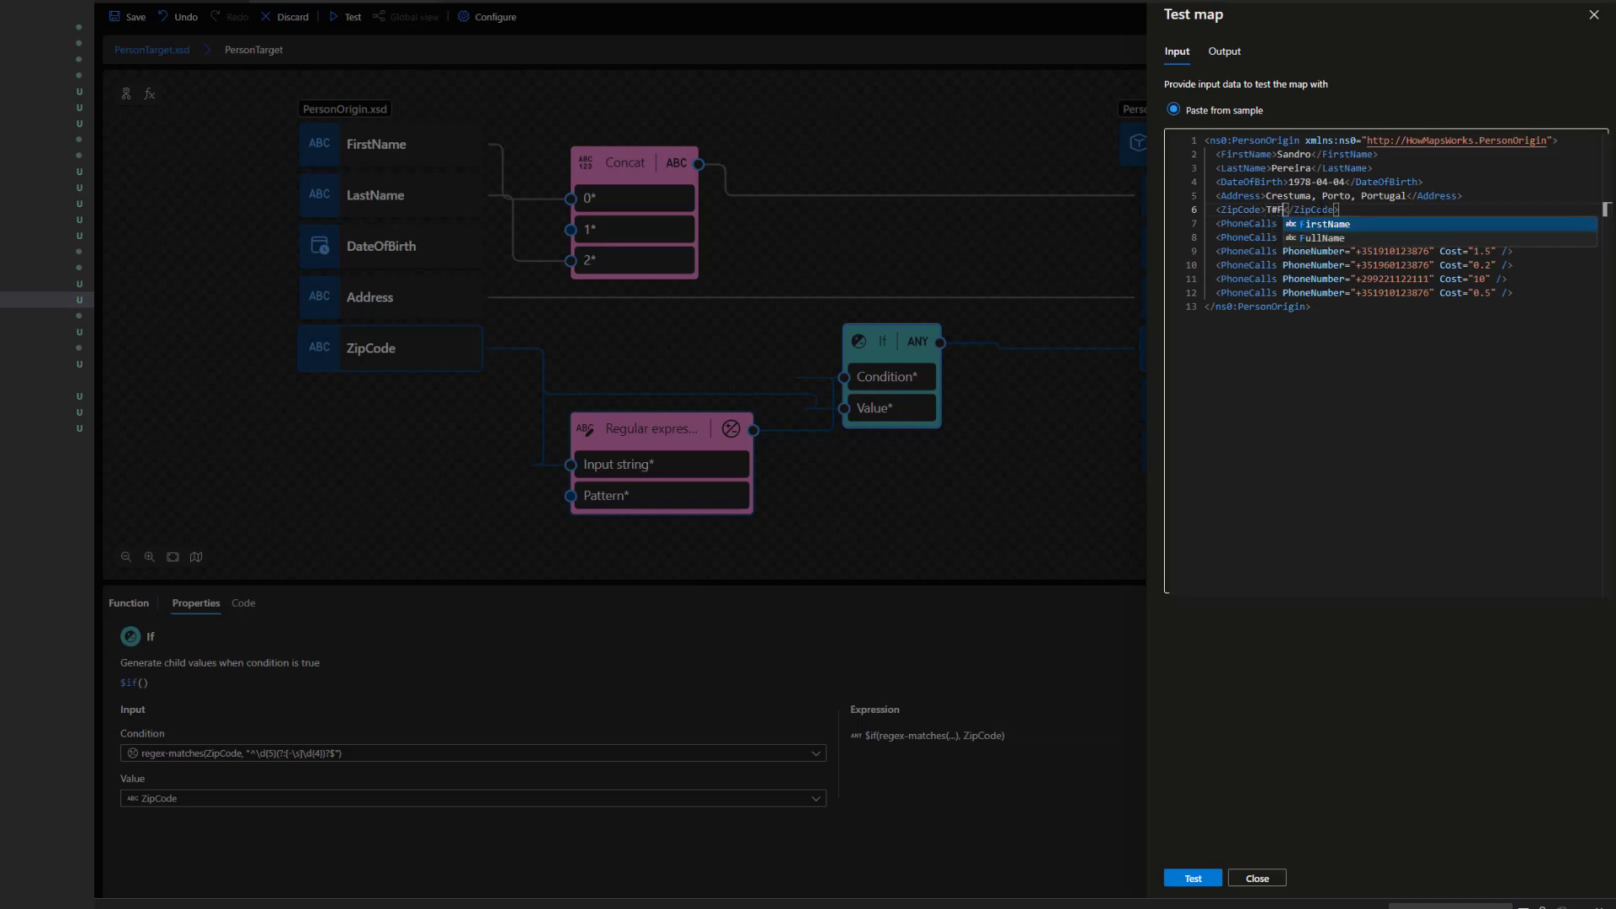
pyautogui.write('E')
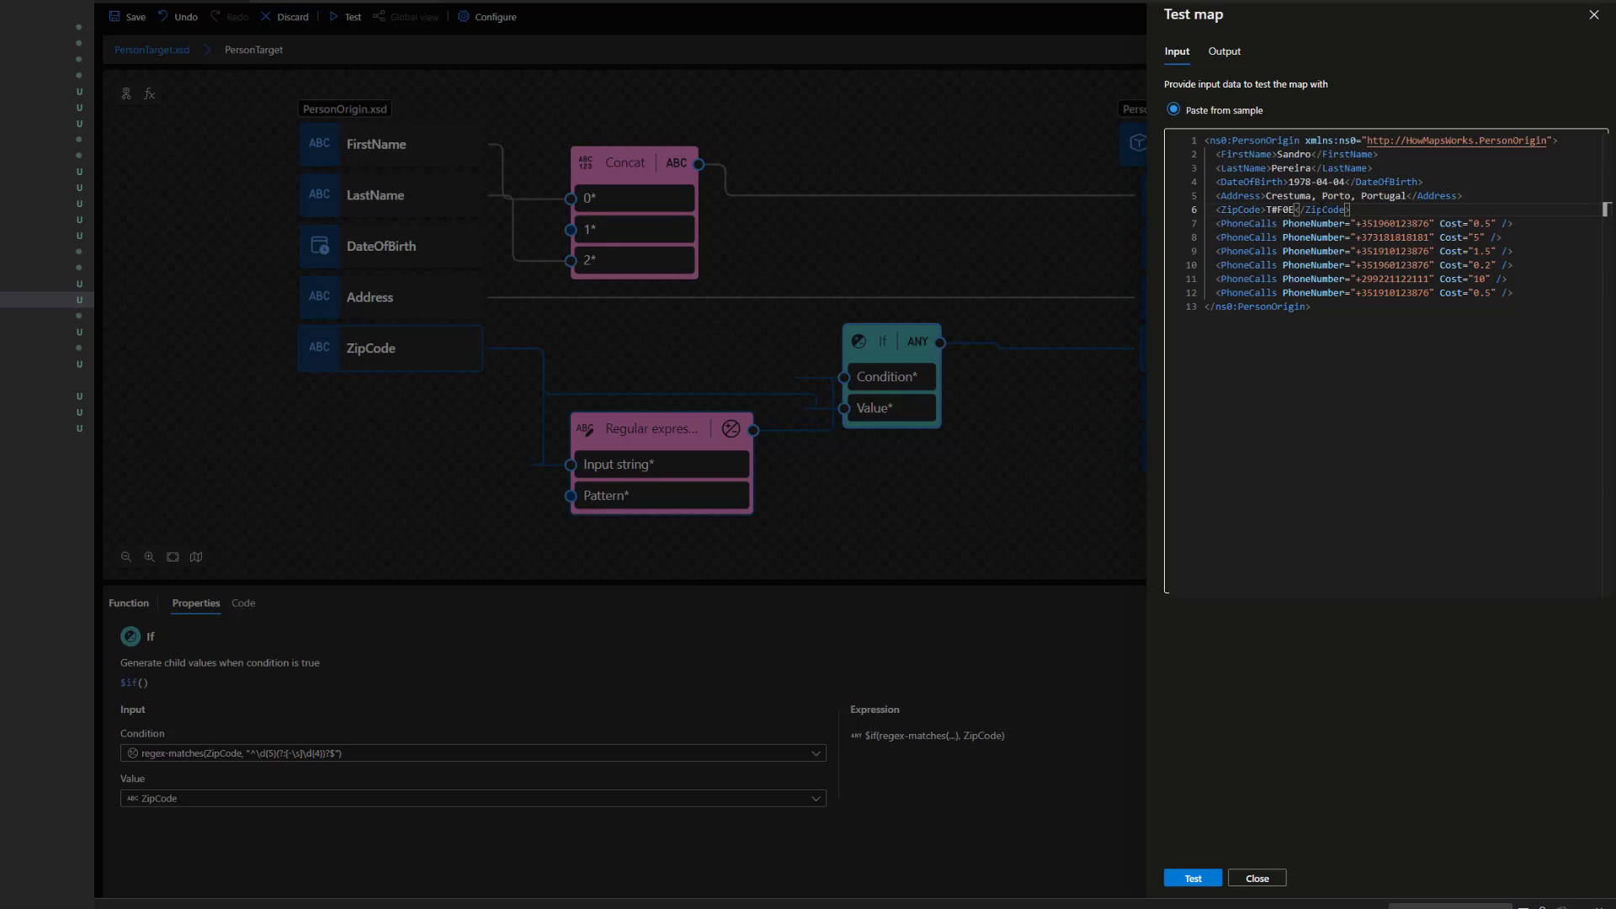
pyautogui.write('5')
pyautogui.click(1306, 428)
pyautogui.click(1279, 209)
pyautogui.press('BackSpace')
pyautogui.write('3')
pyautogui.click(1206, 883)
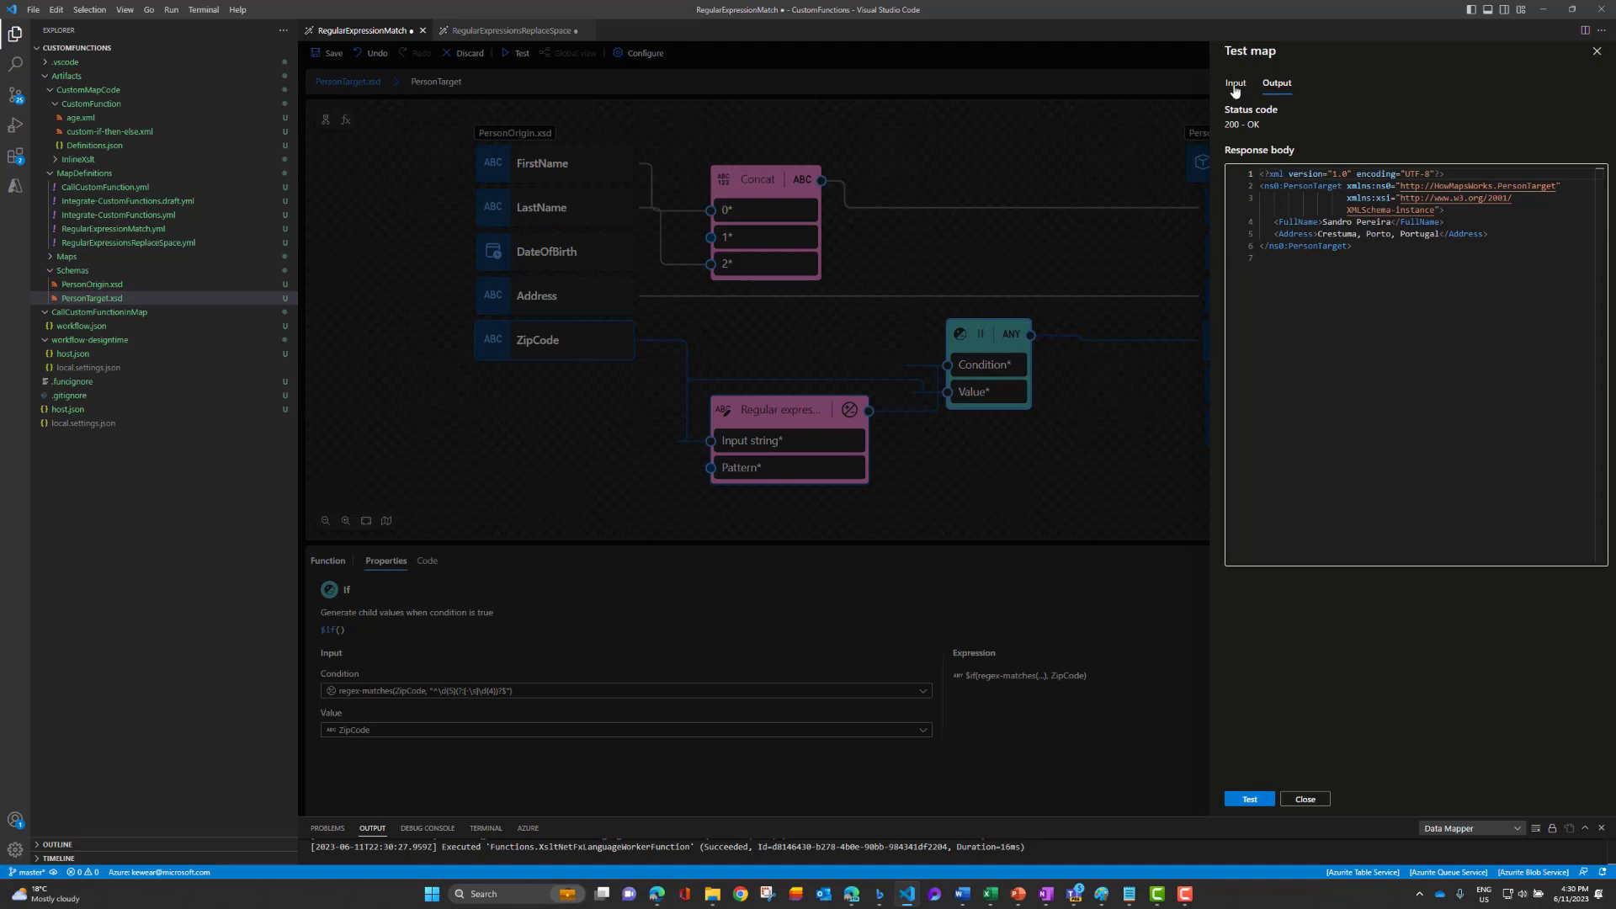
# Step: Change the sample input's ZipCode back to 85396 and rerun the map test
pyautogui.click(1235, 84)
pyautogui.doubleClick(1328, 220)
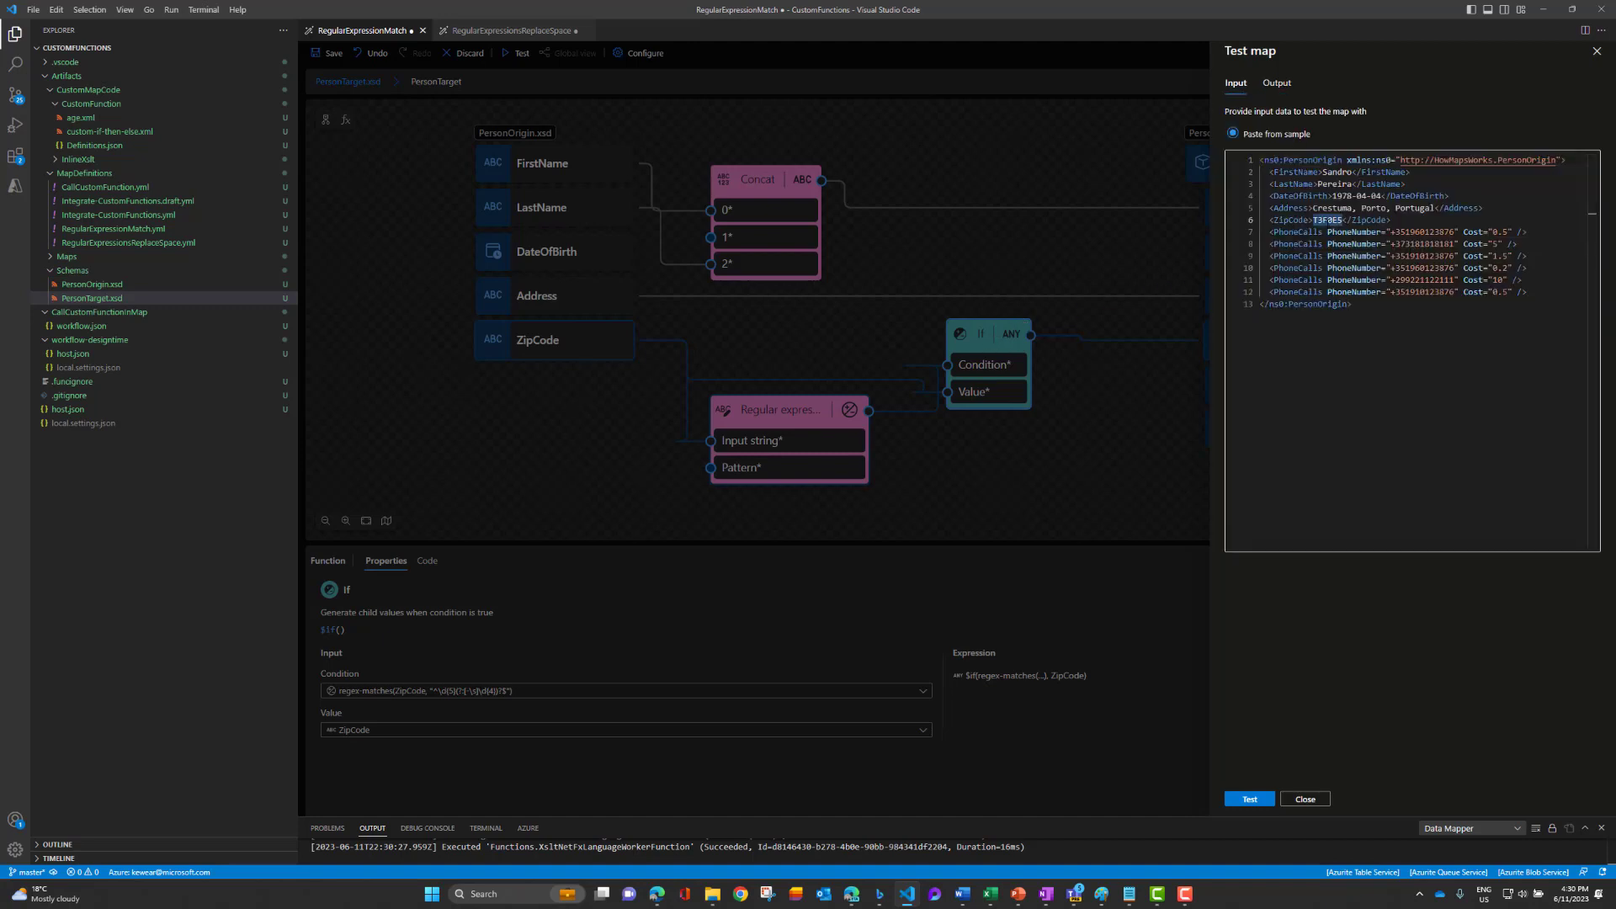
pyautogui.write('8539')
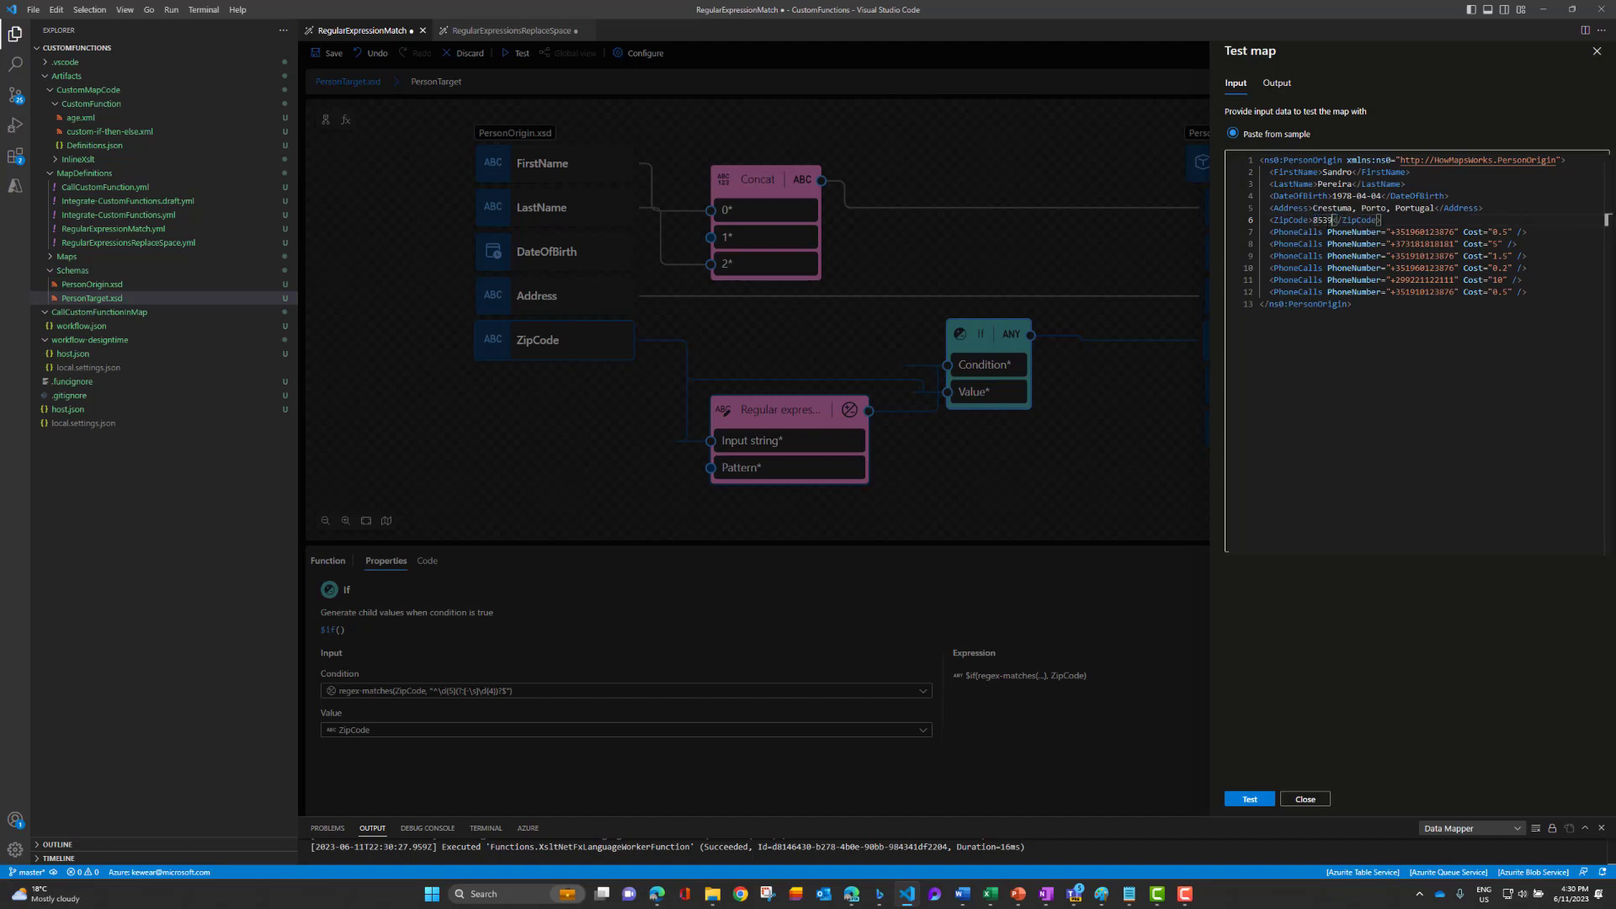
pyautogui.write('6')
pyautogui.click(1248, 799)
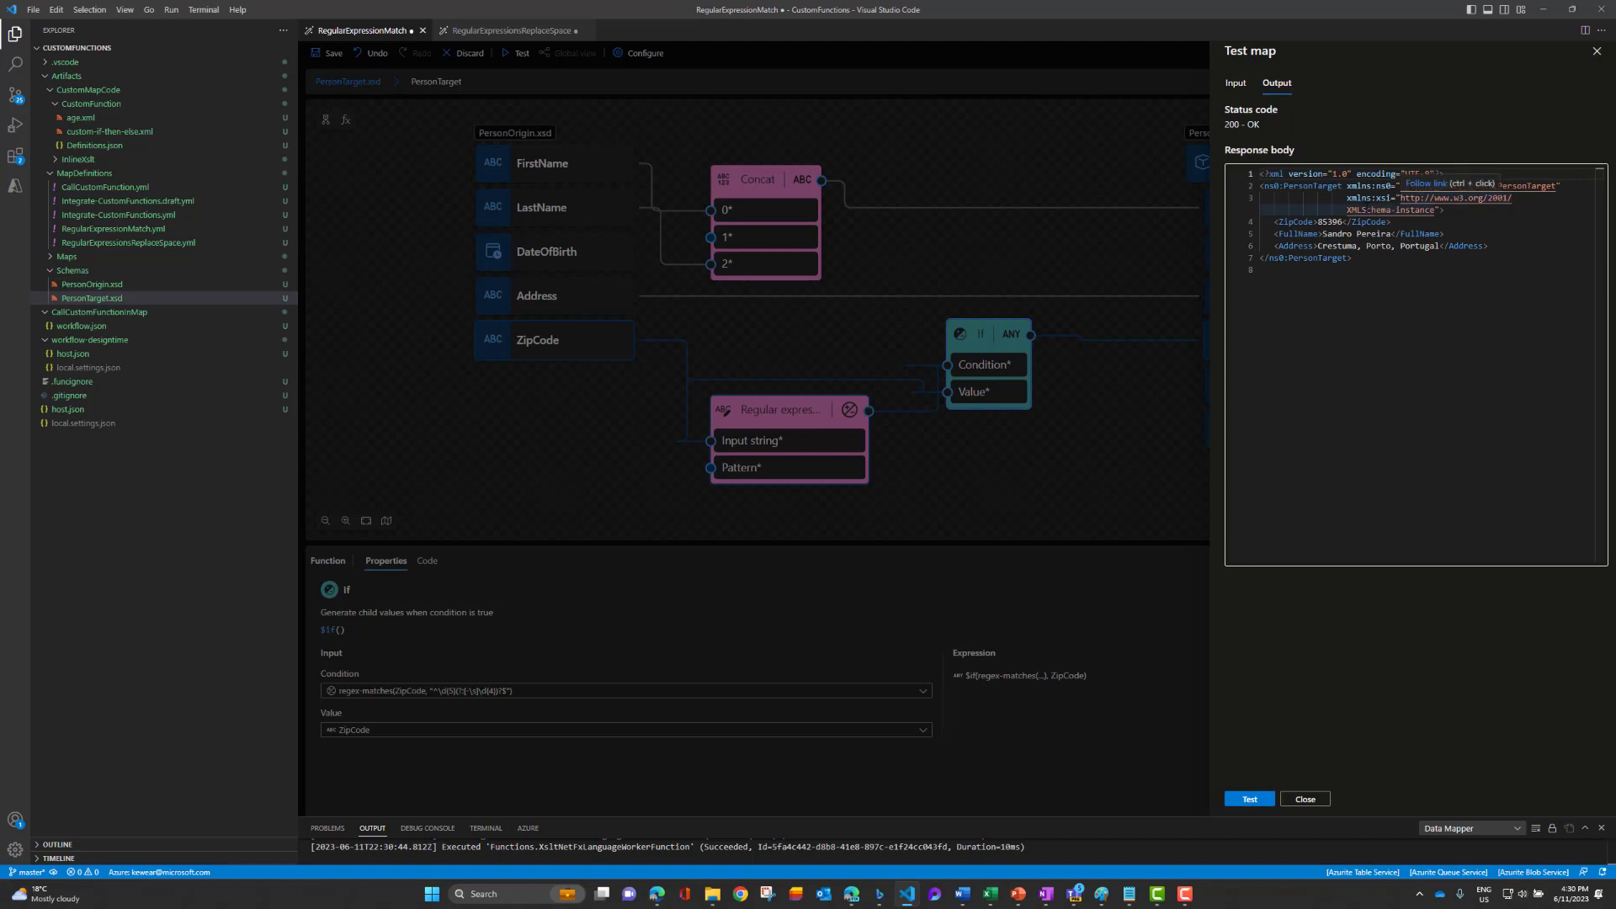